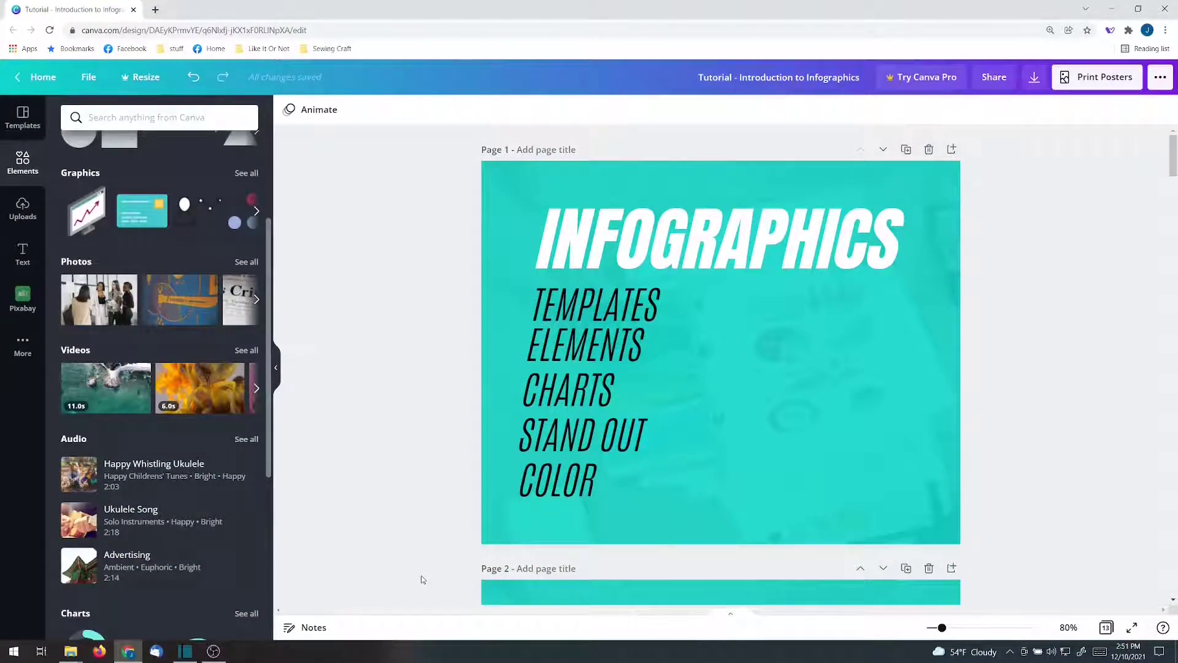
Browse the table elements and insert the plain black-outlined grid table on page 2.
{"action": "scroll", "coordinate": [264, 368], "scroll_direction": "down", "scroll_amount": 2}
{"action": "scroll", "coordinate": [45, 212], "scroll_direction": "up", "scroll_amount": 1}
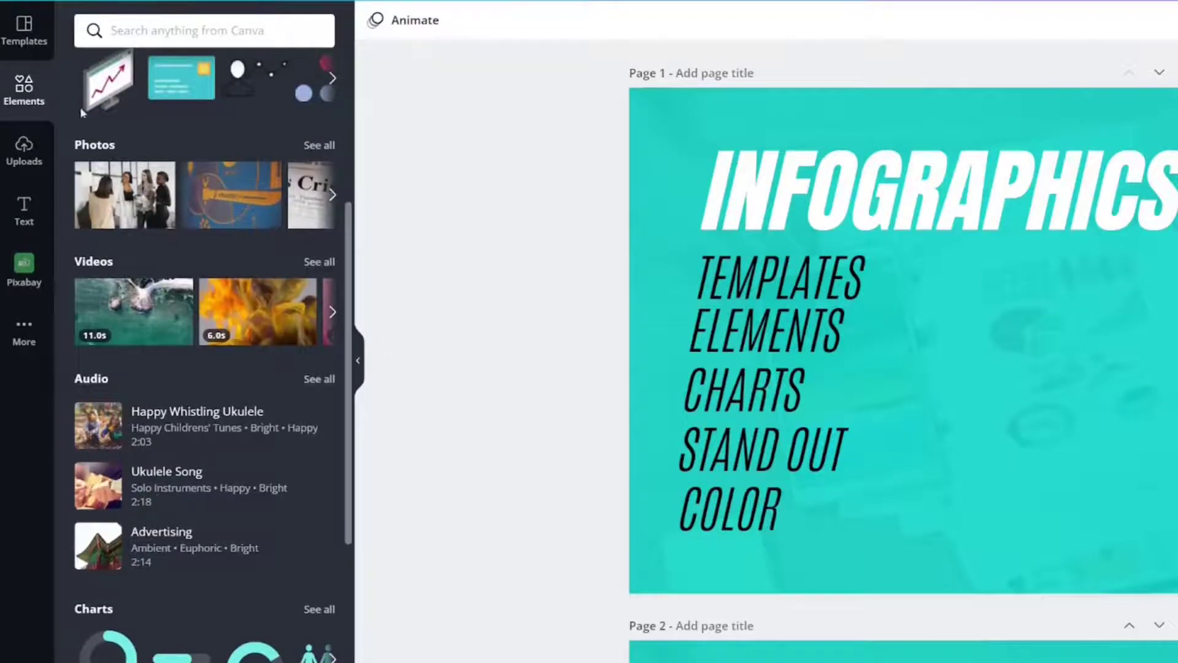
{"action": "scroll", "coordinate": [80, 107], "scroll_direction": "down", "scroll_amount": 5}
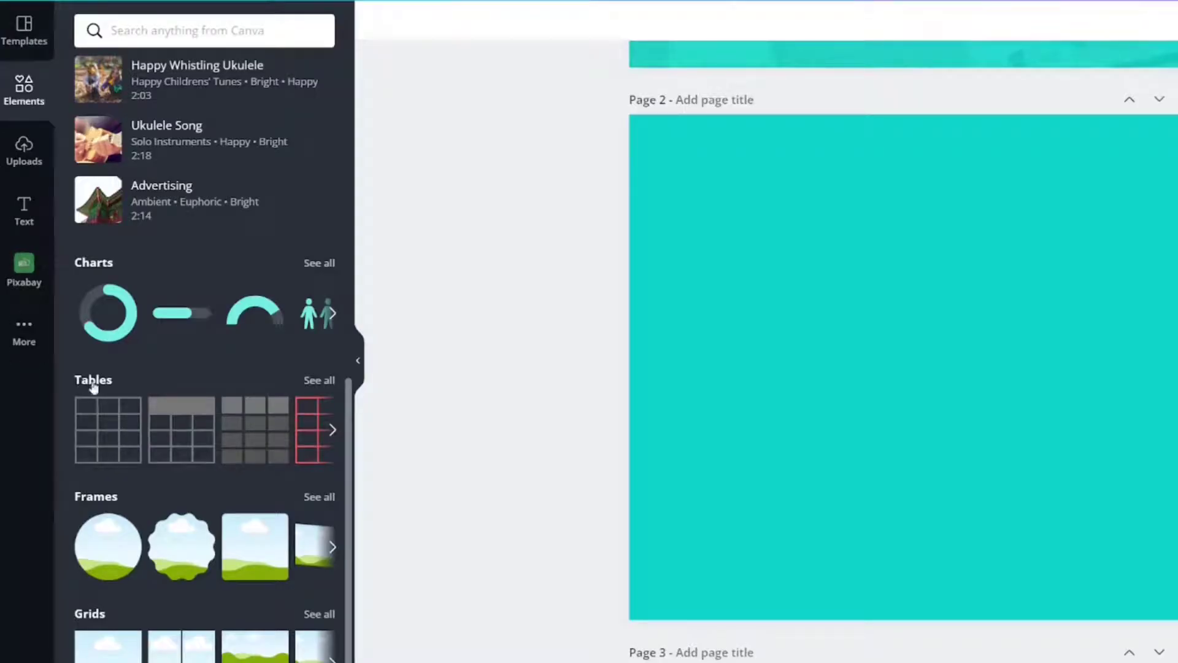
{"action": "left_click", "coordinate": [320, 380]}
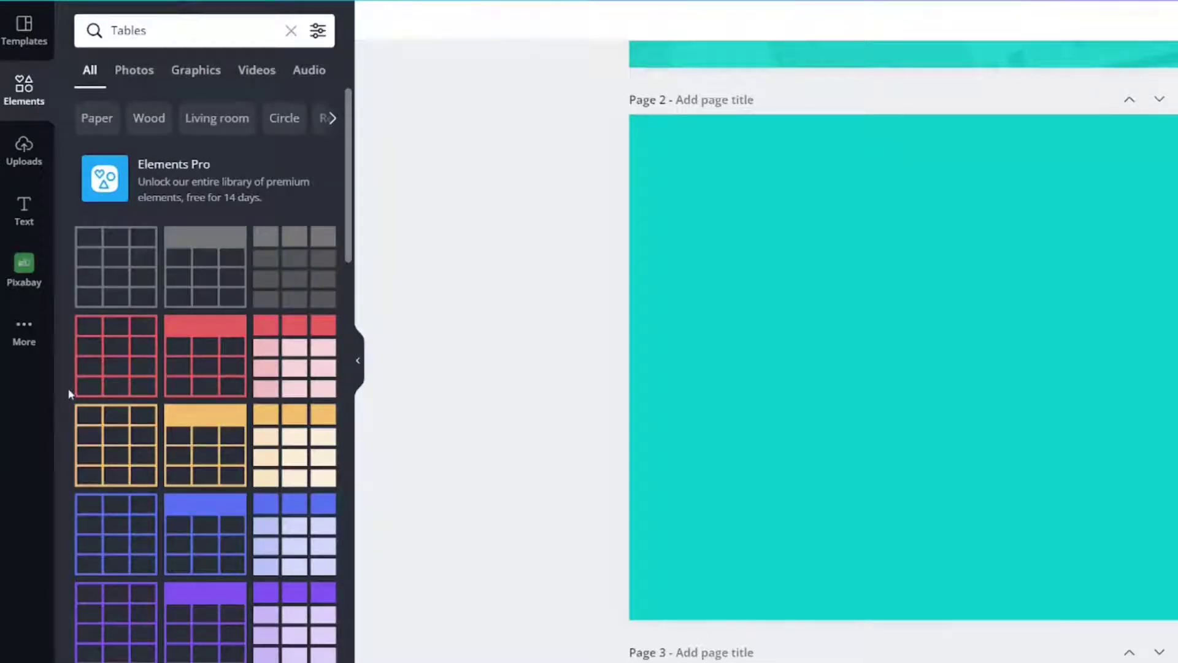
{"action": "left_click", "coordinate": [94, 273]}
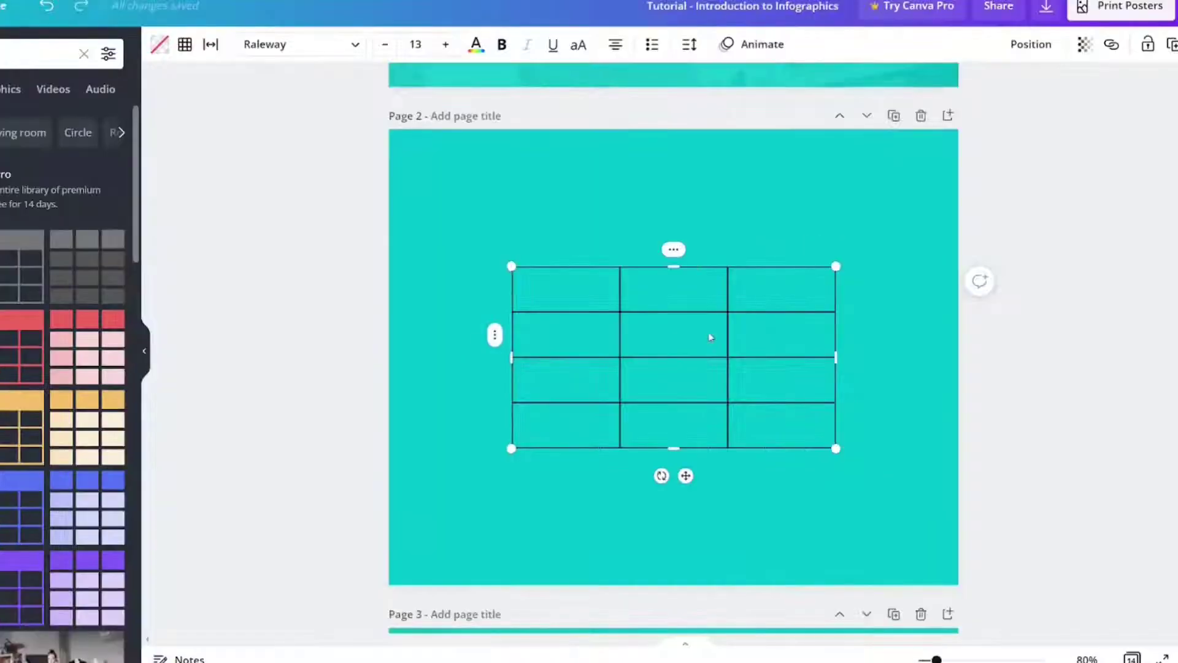
Review the table's column options, and add a row next to the table's second row.
{"action": "left_click", "coordinate": [674, 250]}
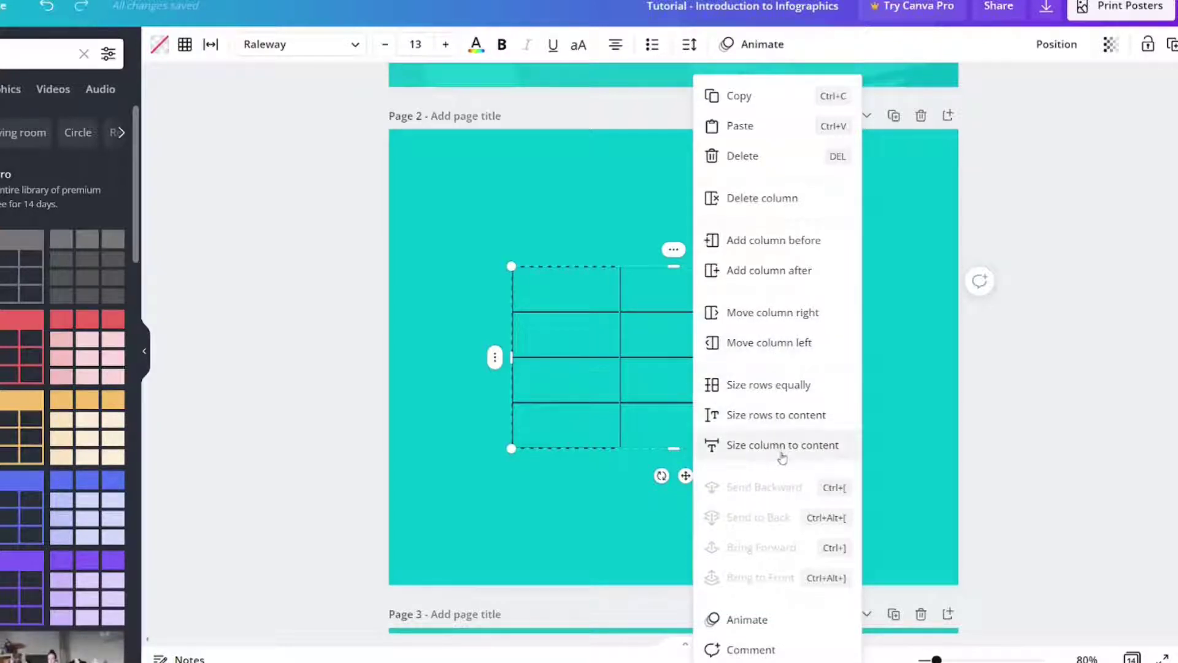
{"action": "left_click", "coordinate": [554, 414]}
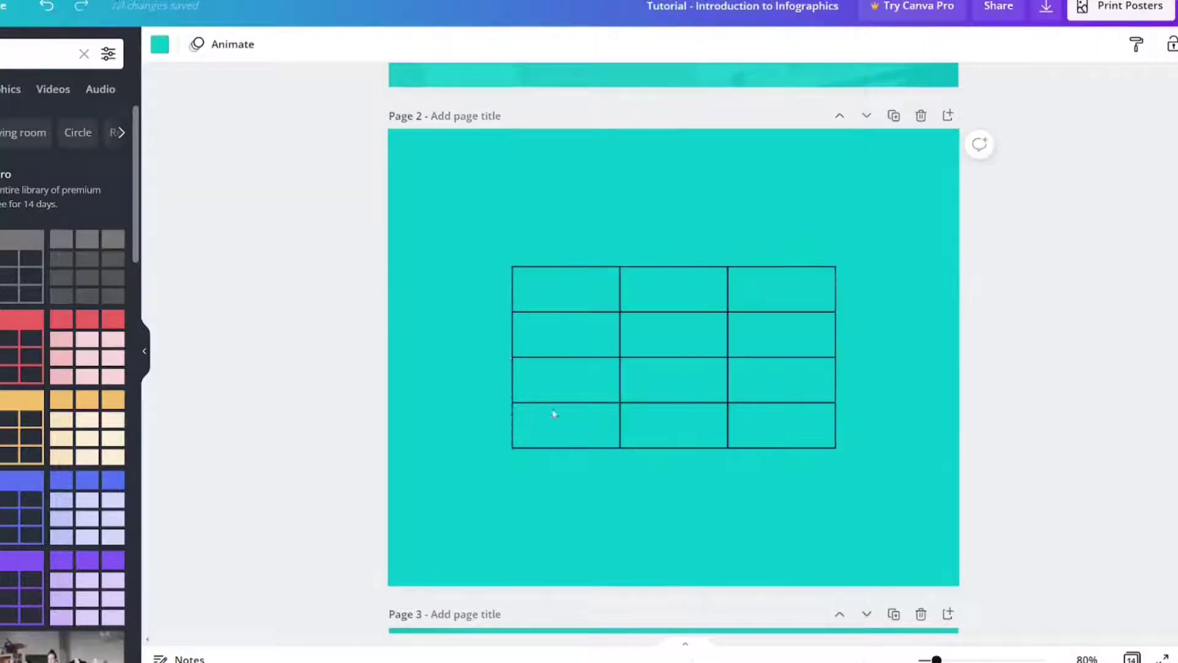
{"action": "left_click", "coordinate": [521, 354]}
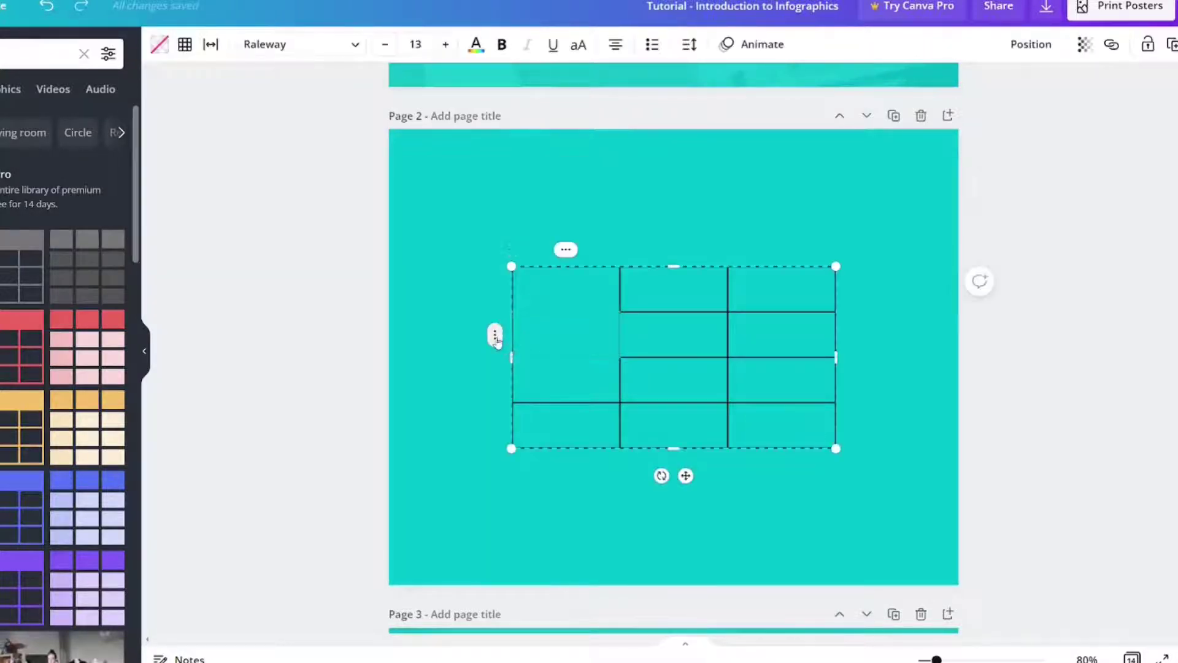
{"action": "left_click", "coordinate": [494, 336]}
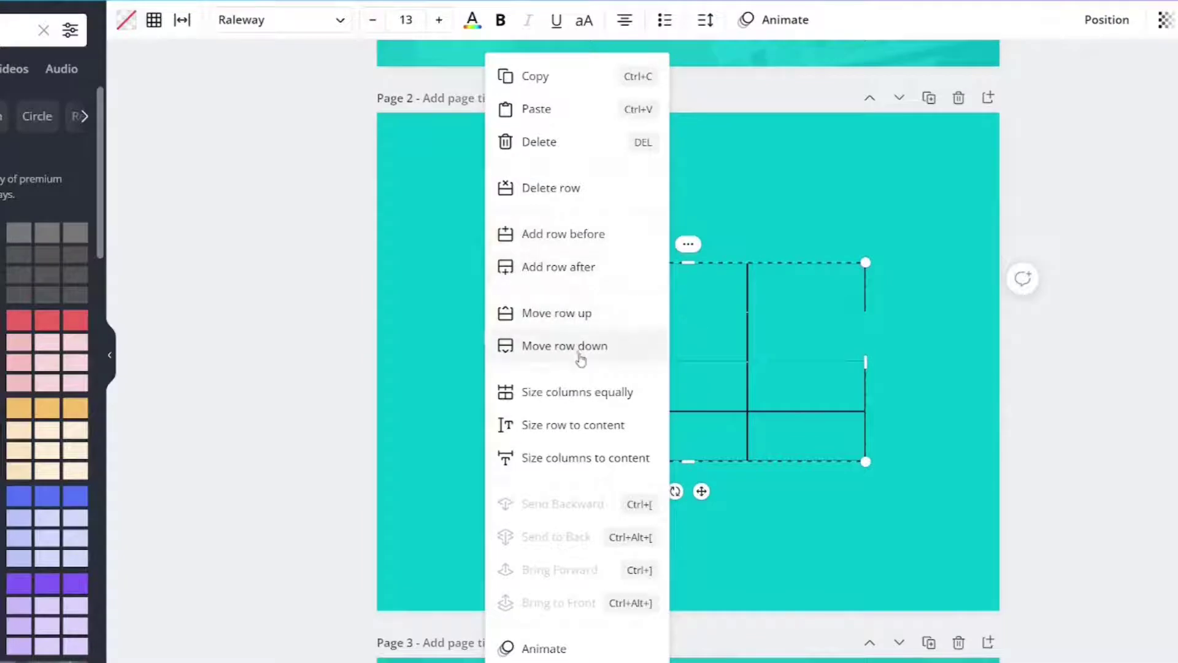
{"action": "left_click", "coordinate": [580, 356]}
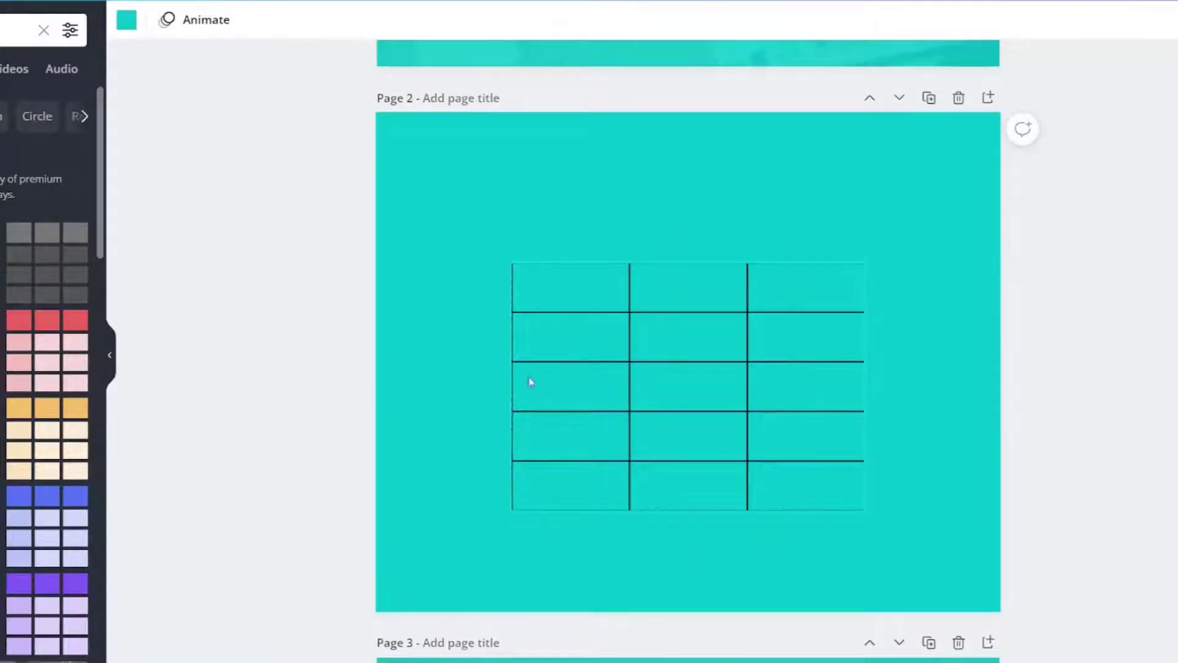
Add a column before the table's first column and a row before its third row.
{"action": "left_click", "coordinate": [562, 343]}
{"action": "left_click", "coordinate": [492, 337]}
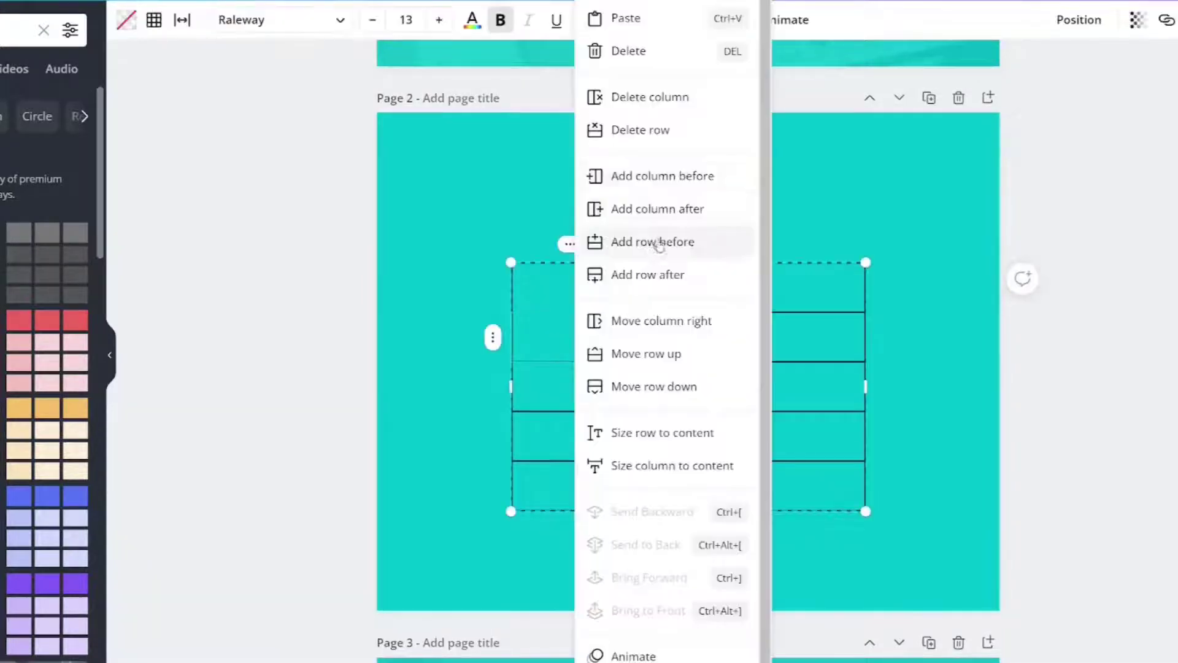
{"action": "left_click", "coordinate": [680, 187]}
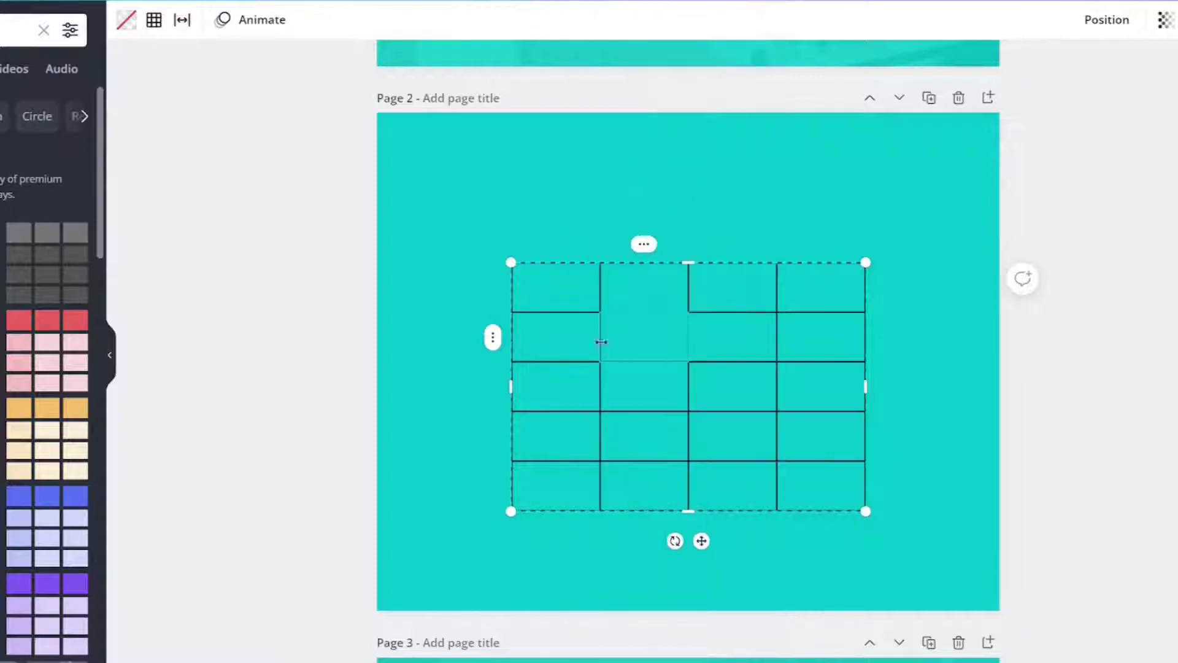
{"action": "left_click", "coordinate": [465, 417]}
{"action": "right_click", "coordinate": [557, 389]}
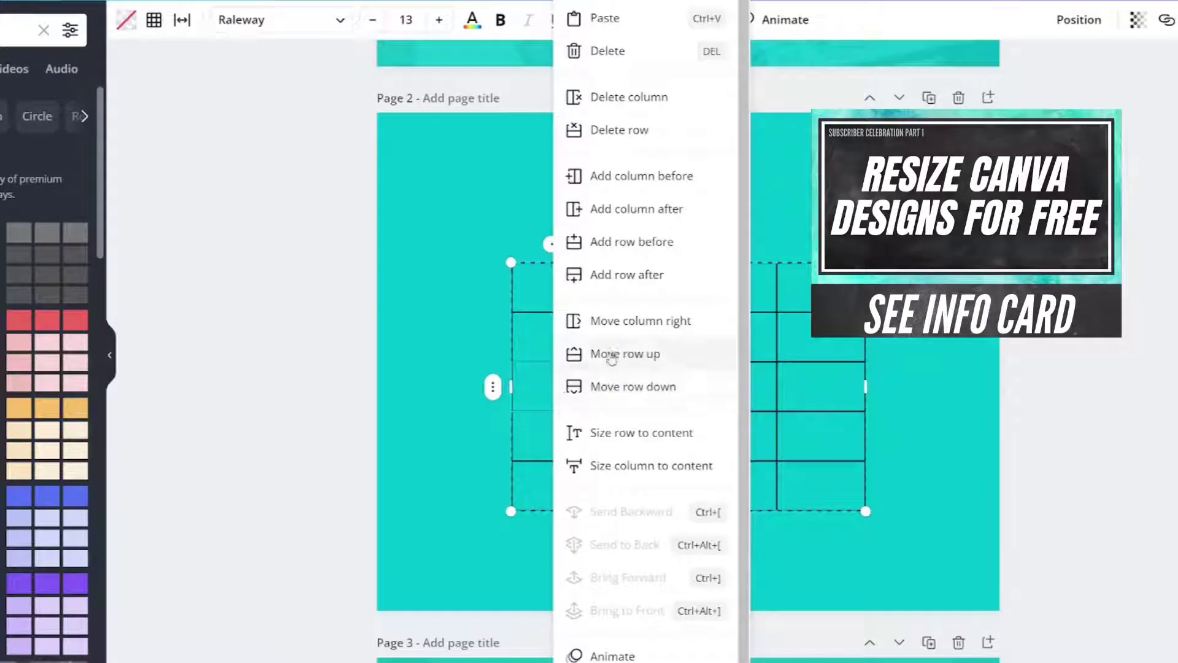
{"action": "left_click", "coordinate": [613, 241]}
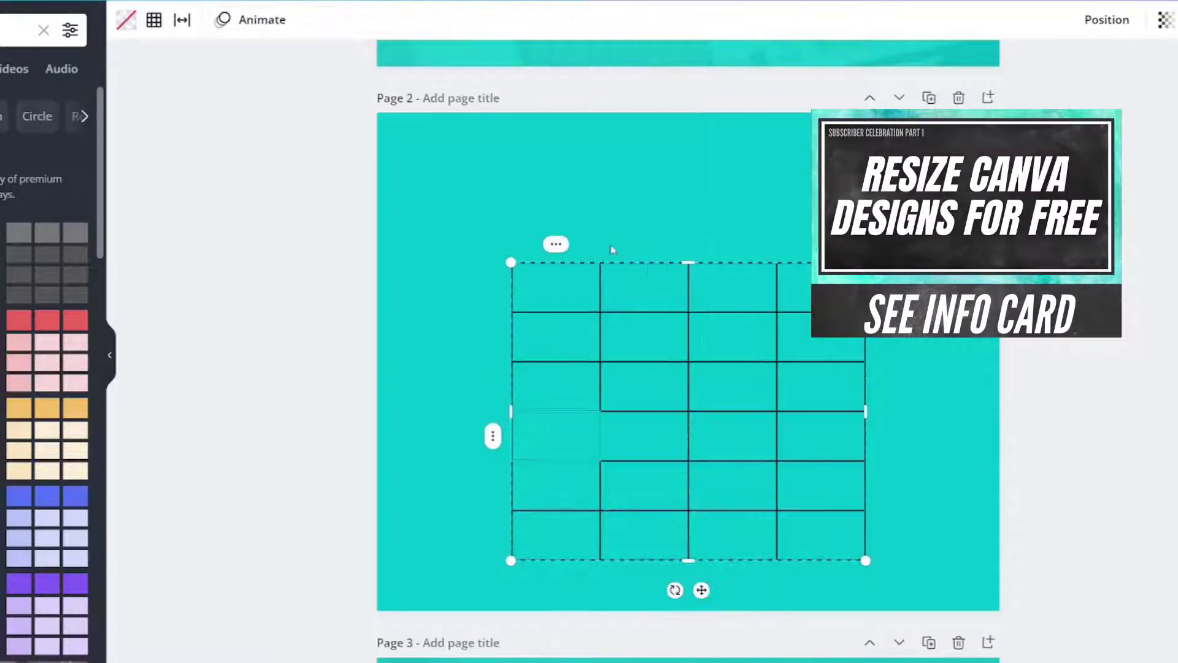
Stretch the table's top row upward to make it taller, and widen the first column.
{"action": "left_click", "coordinate": [623, 298]}
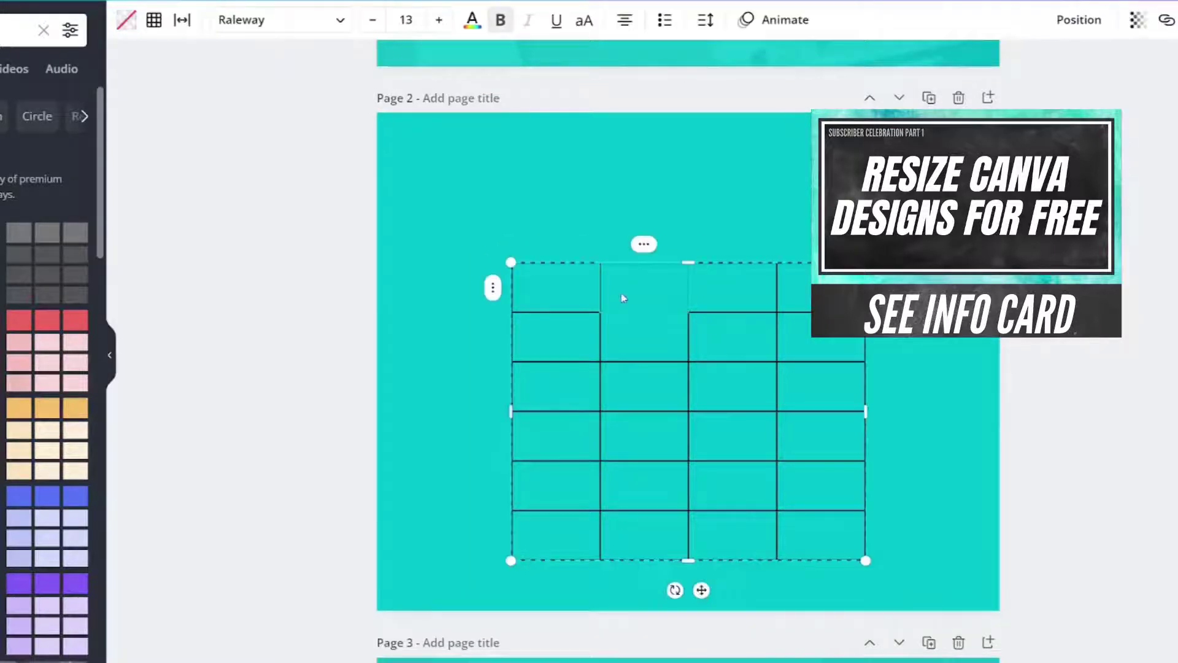
{"action": "left_click_drag", "start_coordinate": [681, 262], "coordinate": [714, 143]}
{"action": "left_click", "coordinate": [434, 407]}
{"action": "left_click", "coordinate": [609, 379]}
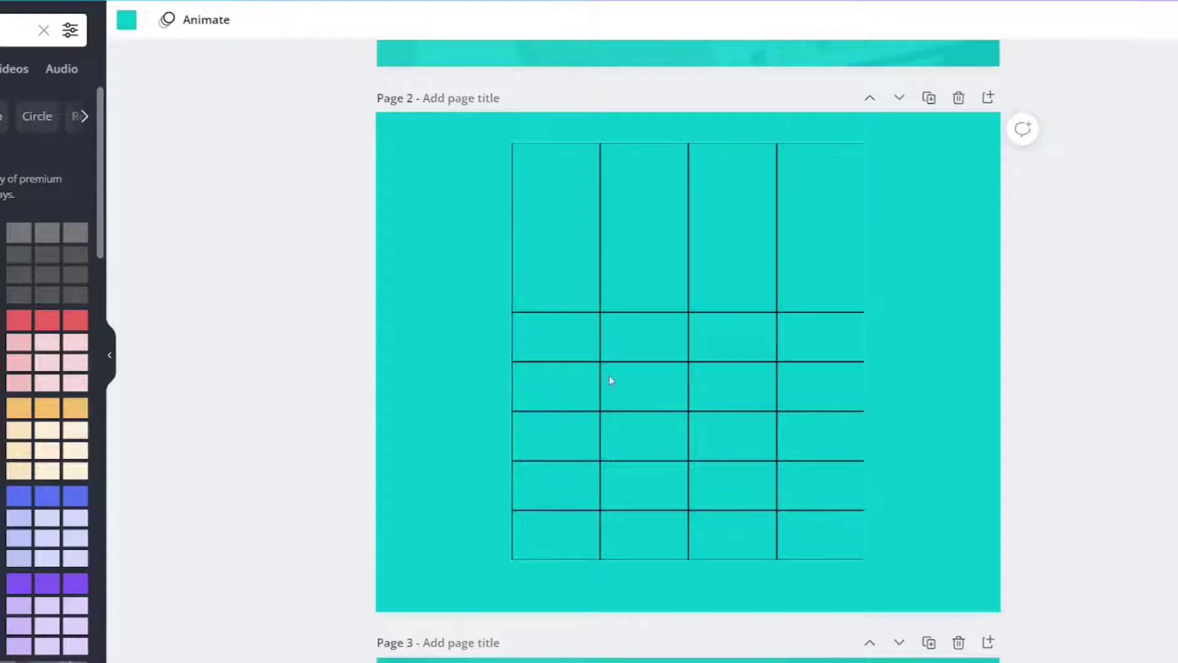
{"action": "left_click_drag", "start_coordinate": [603, 378], "coordinate": [759, 374]}
{"action": "left_click", "coordinate": [465, 334]}
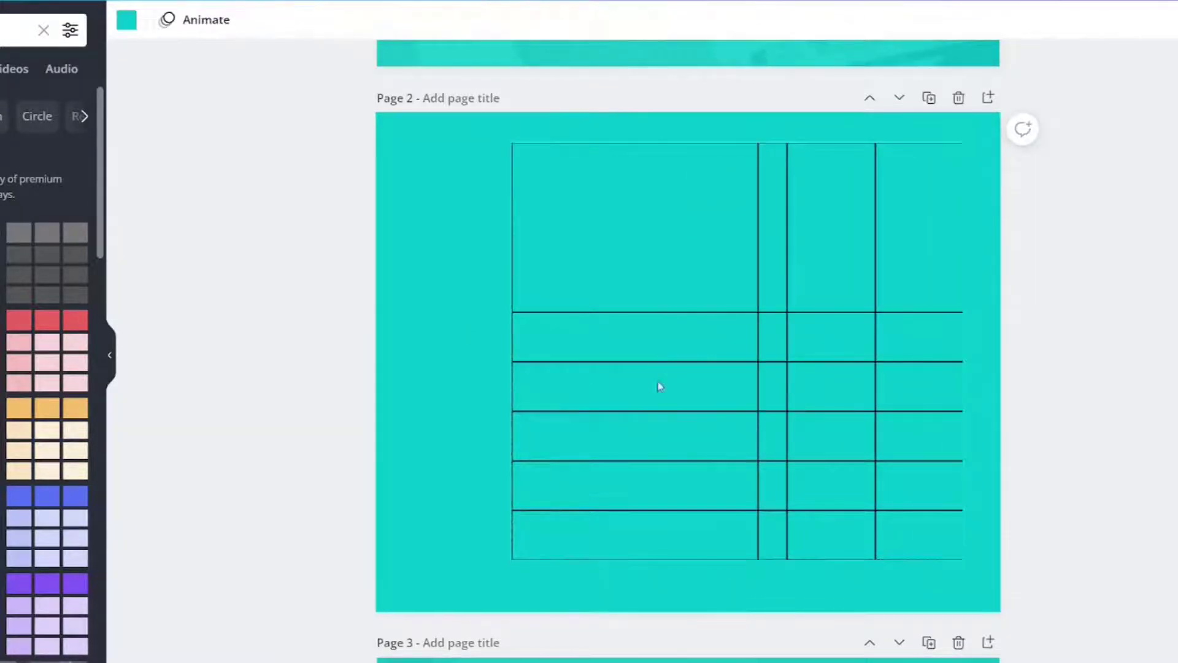
Move the table toward the upper left of the page and make its rows equal in height.
{"action": "left_click_drag", "start_coordinate": [657, 386], "coordinate": [597, 374]}
{"action": "right_click", "coordinate": [600, 368]}
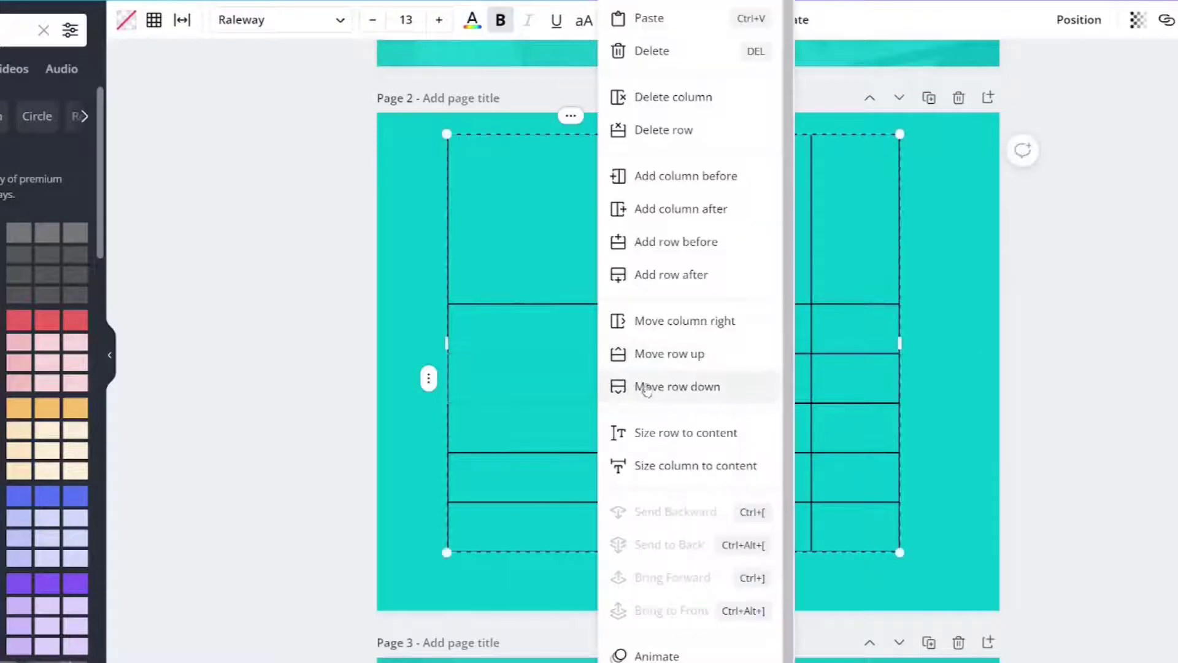
{"action": "right_click", "coordinate": [514, 392]}
{"action": "left_click", "coordinate": [572, 393]}
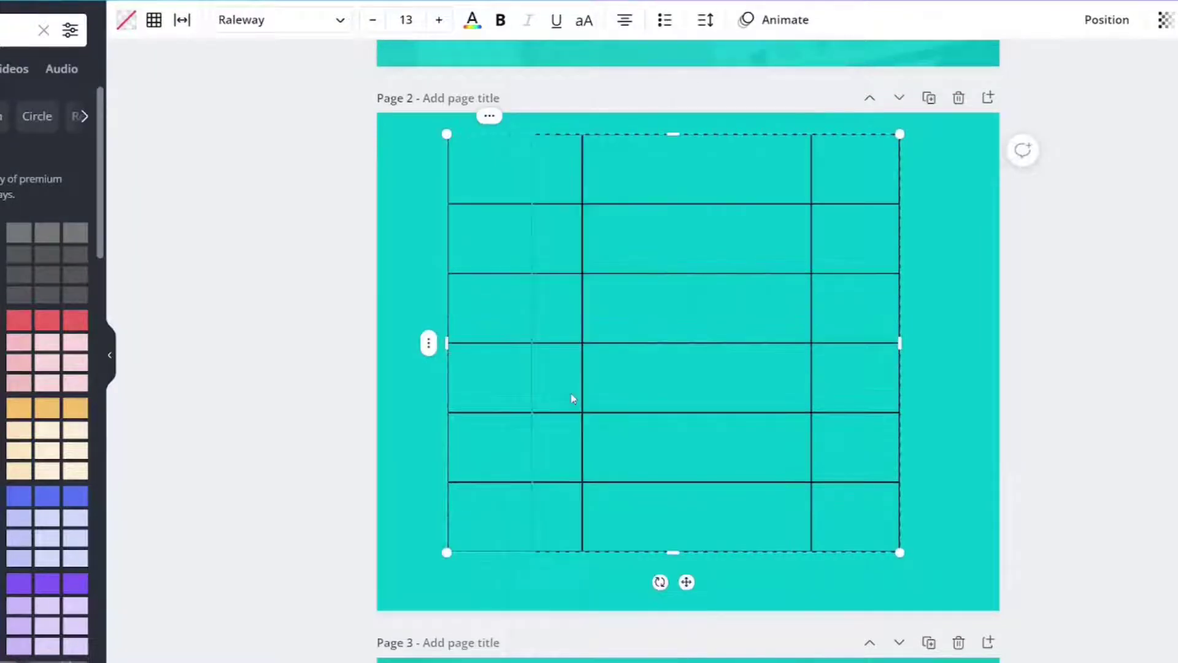
{"action": "left_click", "coordinate": [489, 117]}
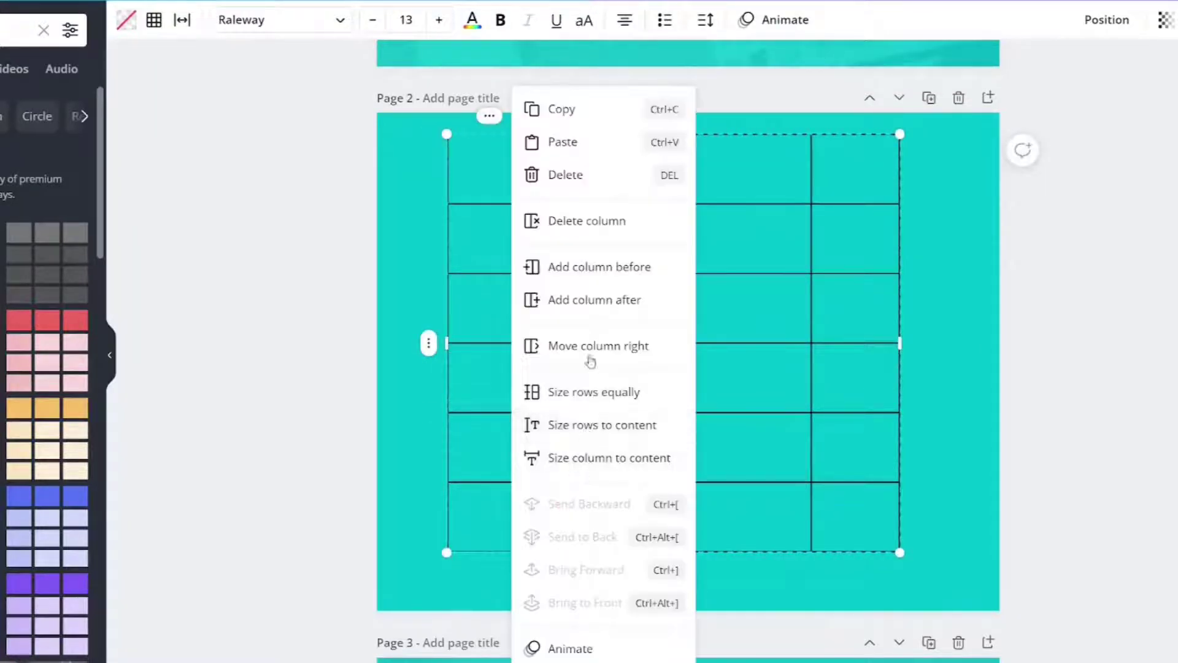
Rotate the table to a diagonal and back upright, and scale it down from its corner.
{"action": "left_click_drag", "start_coordinate": [659, 581], "coordinate": [720, 351]}
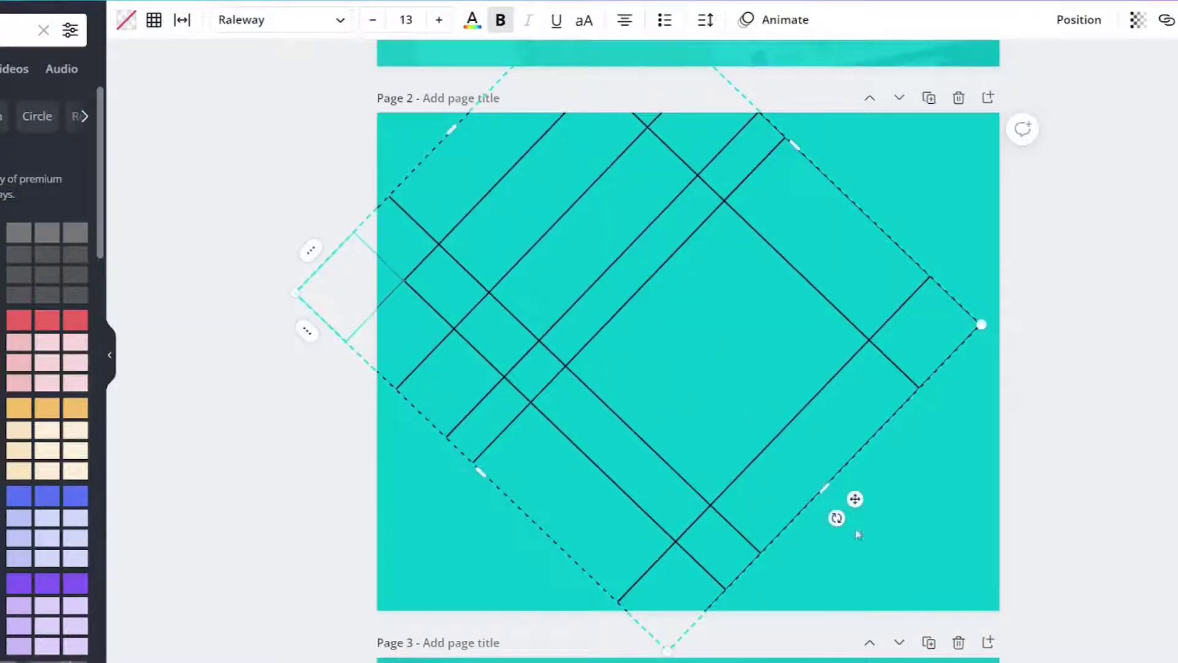
{"action": "left_click_drag", "start_coordinate": [836, 518], "coordinate": [629, 527]}
{"action": "left_click_drag", "start_coordinate": [859, 114], "coordinate": [610, 289]}
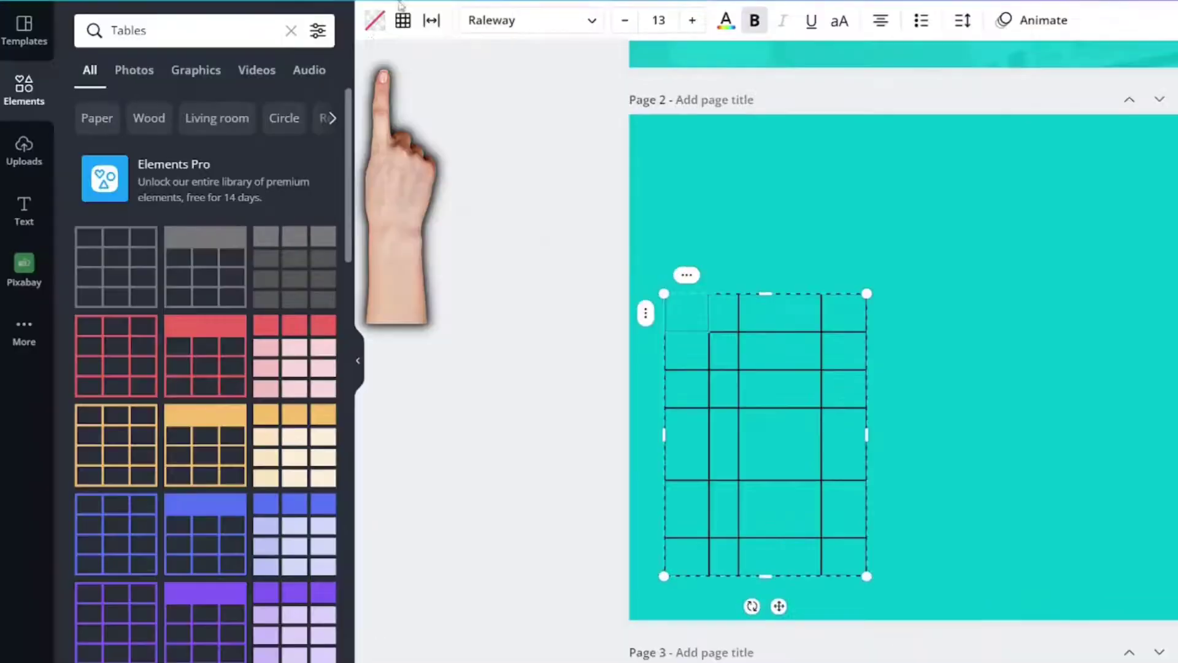
Fill the first table cell with black, the cell beside it with pink, and the third cell of the second row with yellow.
{"action": "left_click", "coordinate": [374, 20]}
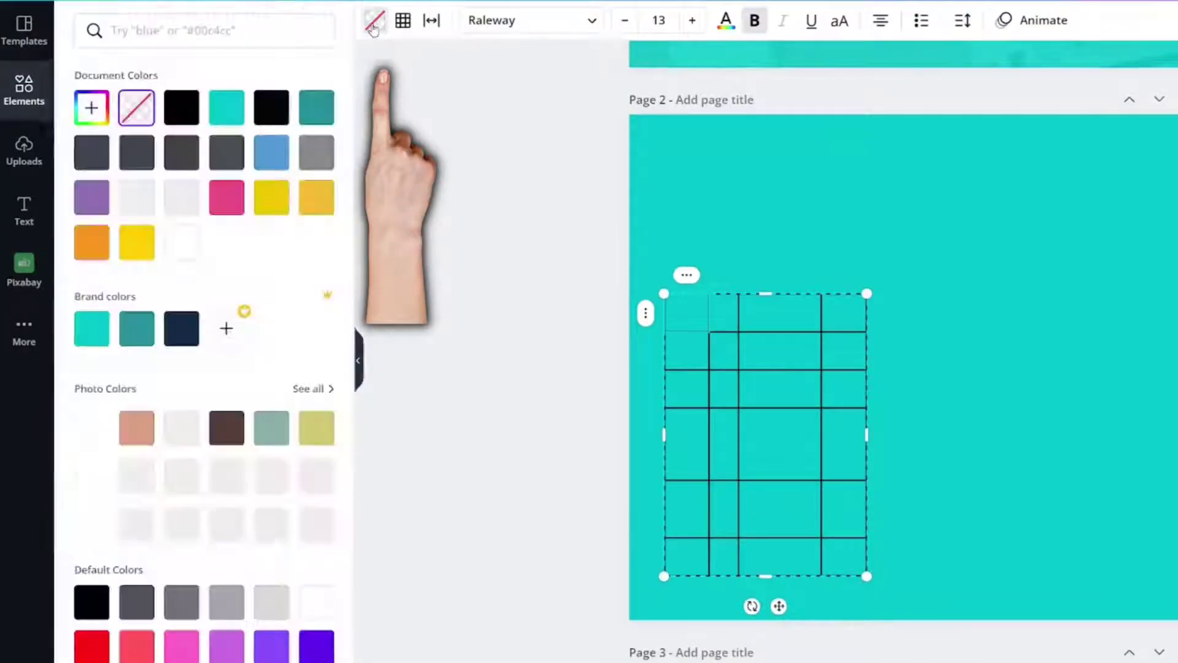
{"action": "left_click", "coordinate": [178, 114]}
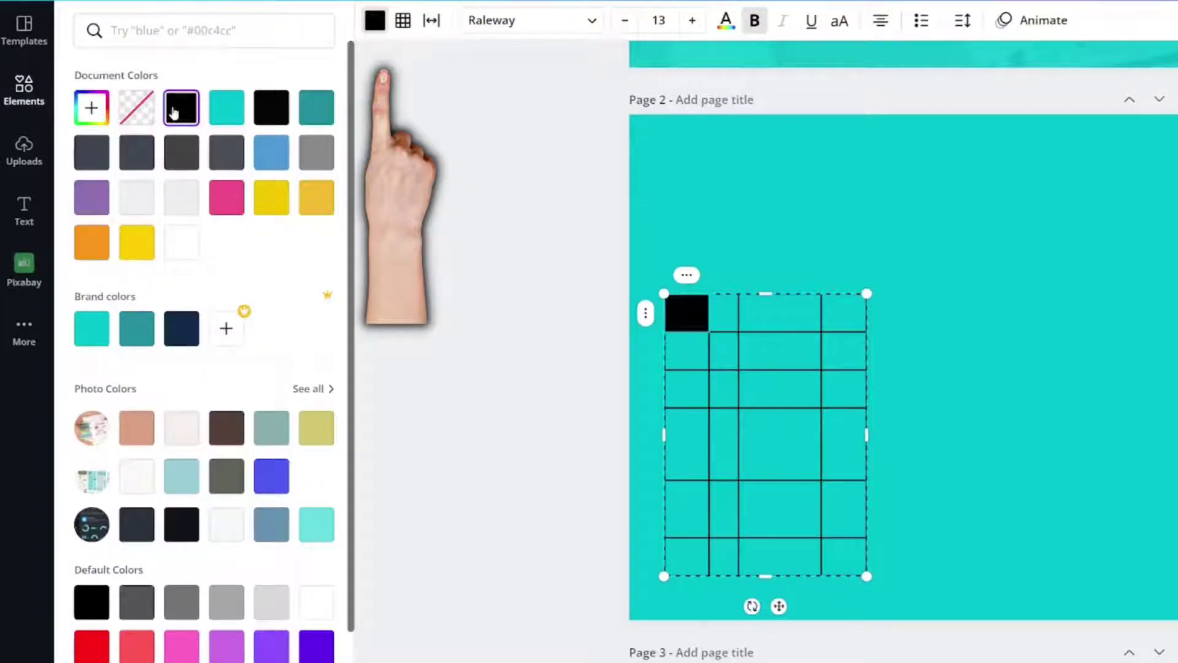
{"action": "left_click", "coordinate": [715, 323]}
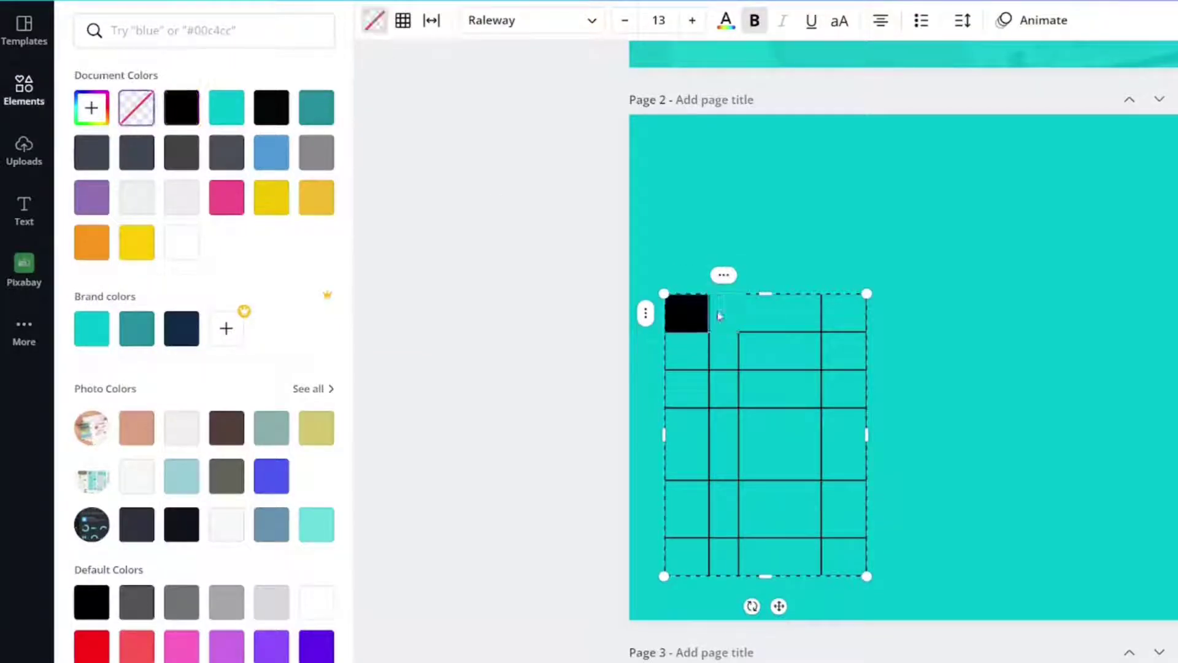
{"action": "left_click", "coordinate": [227, 108]}
{"action": "left_click", "coordinate": [226, 197]}
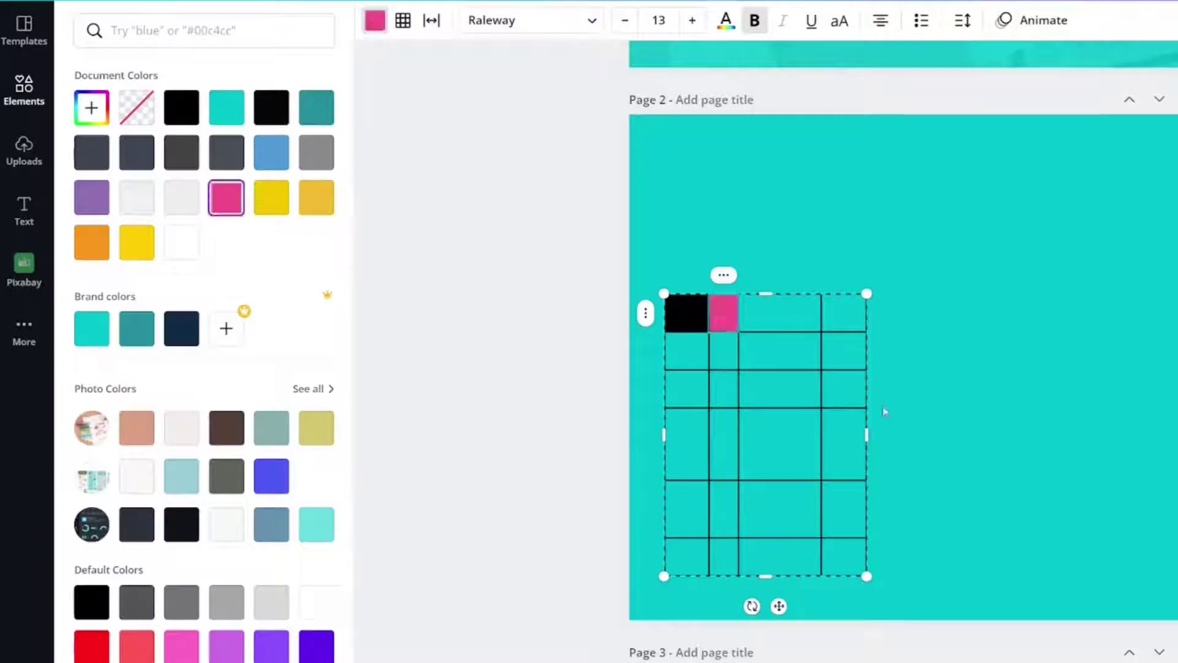
{"action": "left_click", "coordinate": [779, 350]}
{"action": "left_click", "coordinate": [271, 197]}
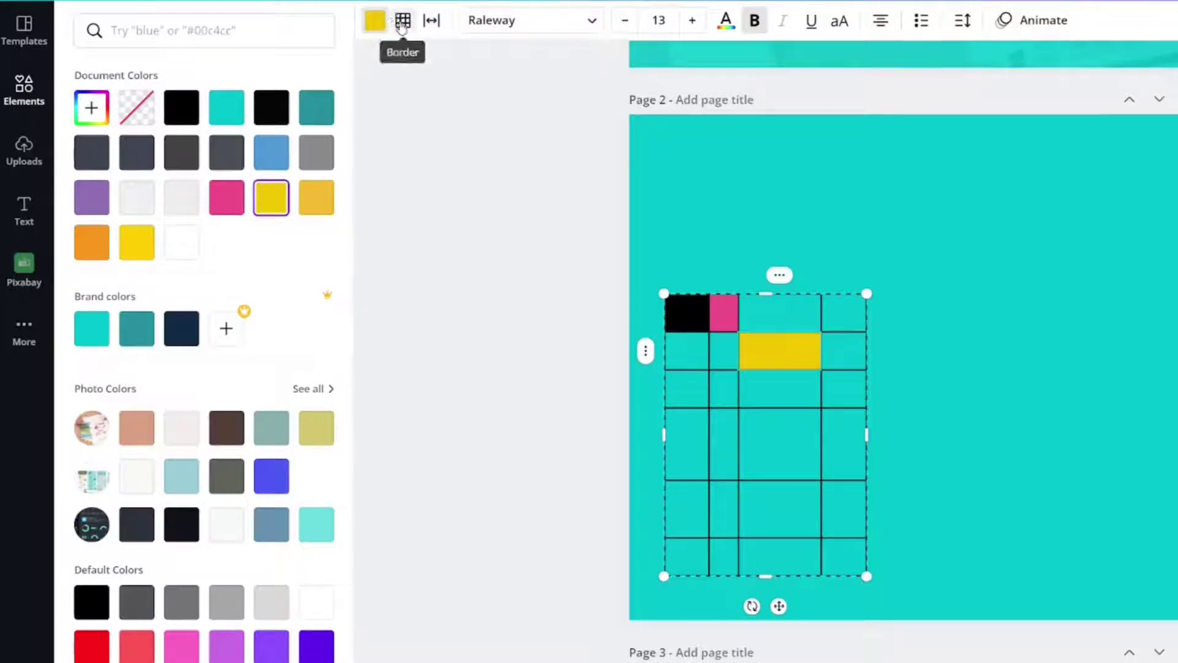
Set the border weight to 10 for the yellow cell and for the empty cell beside it.
{"action": "left_click", "coordinate": [402, 25]}
{"action": "left_click", "coordinate": [530, 105]}
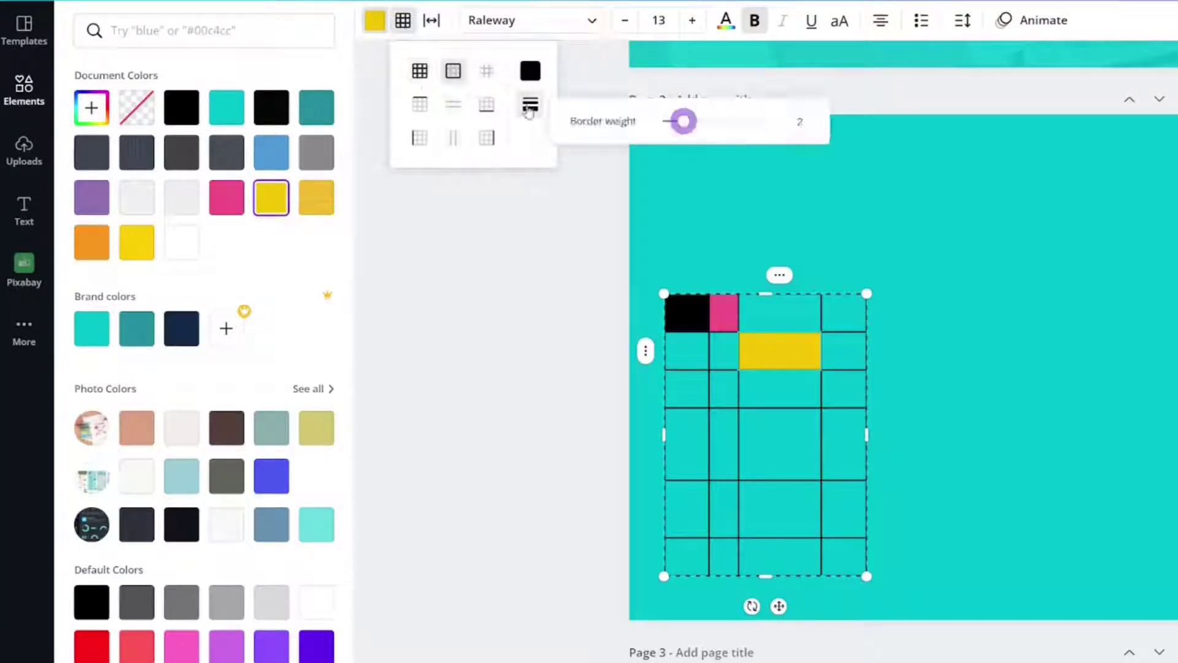
{"action": "left_click_drag", "start_coordinate": [683, 120], "coordinate": [766, 122]}
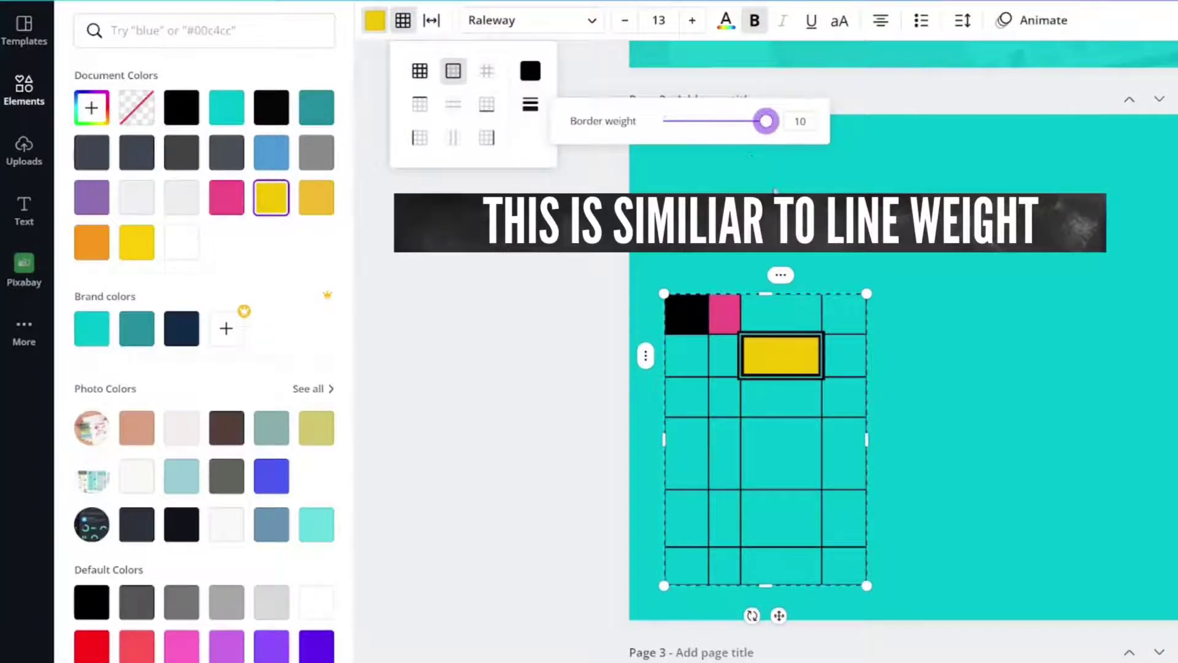
{"action": "left_click", "coordinate": [775, 192]}
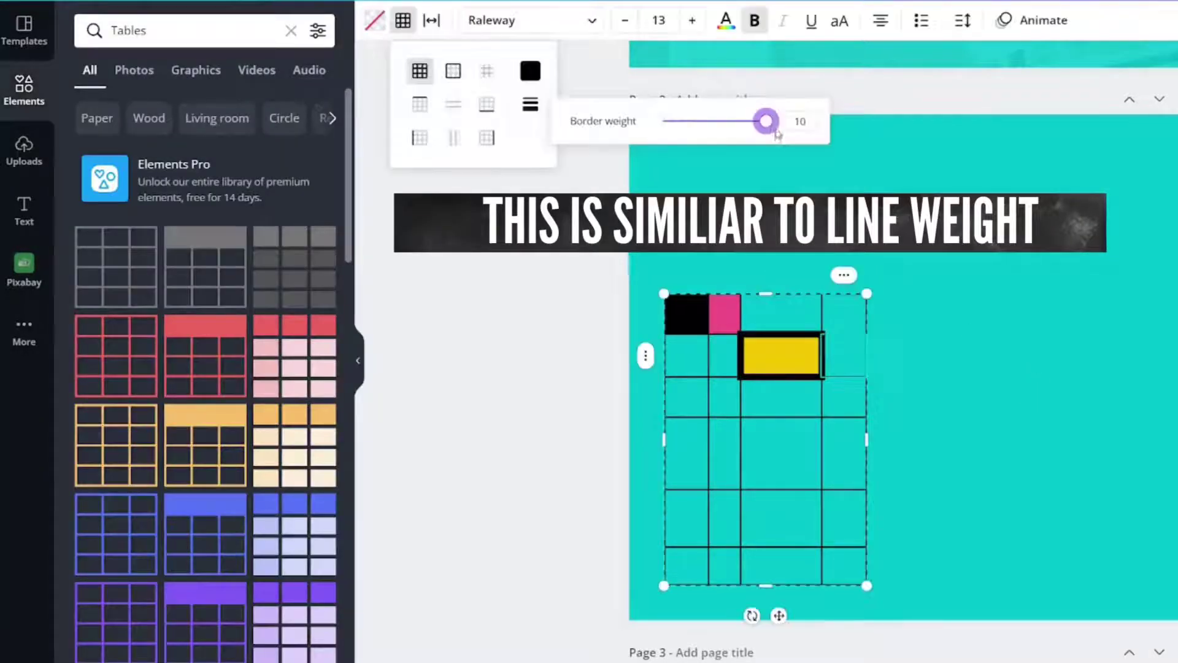
{"action": "left_click_drag", "start_coordinate": [764, 121], "coordinate": [882, 135]}
Increase the table spacing so gaps separate the table's cells.
{"action": "left_click", "coordinate": [1013, 316]}
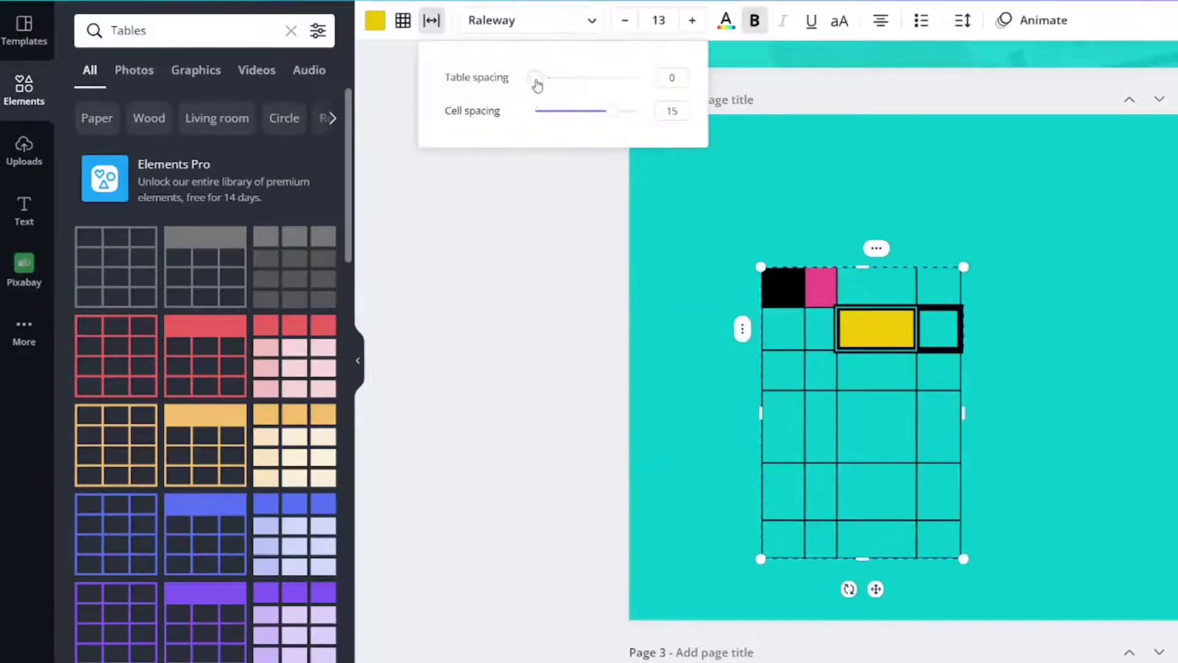
{"action": "left_click_drag", "start_coordinate": [536, 85], "coordinate": [636, 111]}
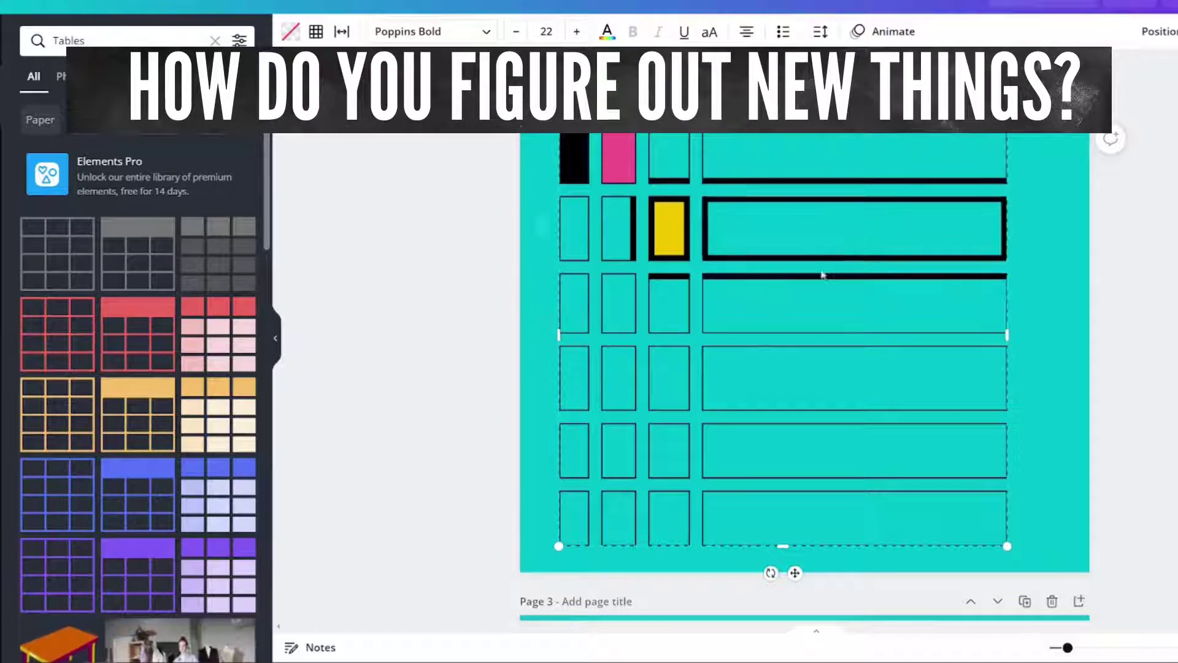
Replace the table on page 2 with one that has a solid black header row, placed slightly up and left of centre.
{"action": "left_click_drag", "start_coordinate": [818, 258], "coordinate": [135, 308]}
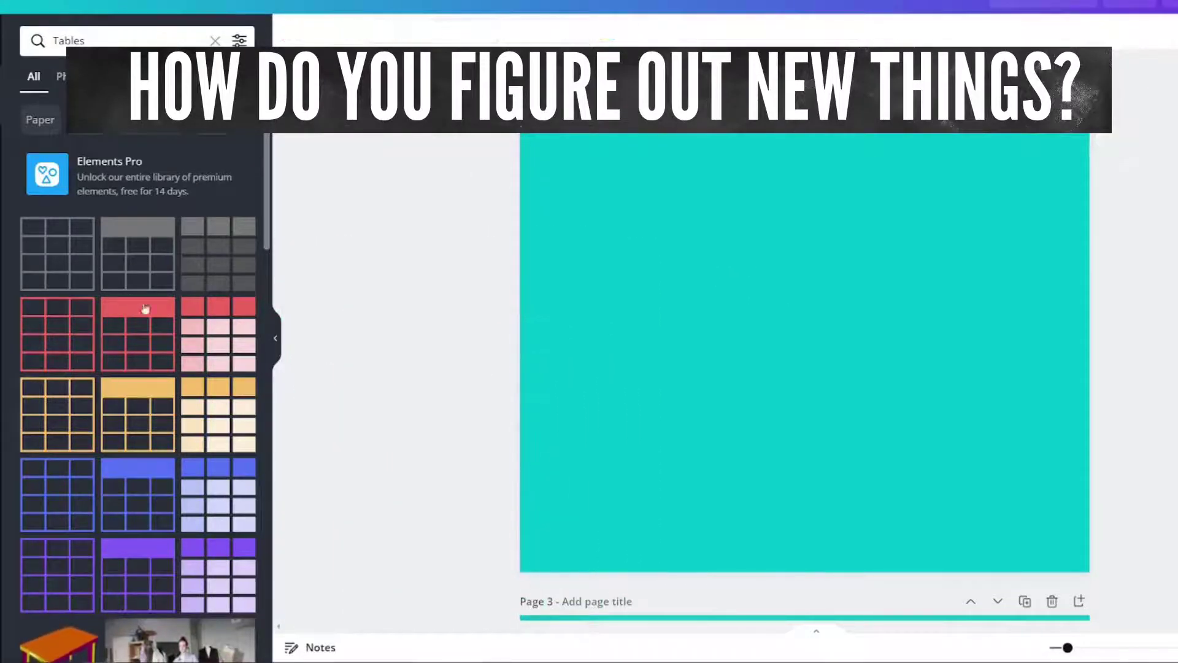
{"action": "left_click", "coordinate": [135, 261]}
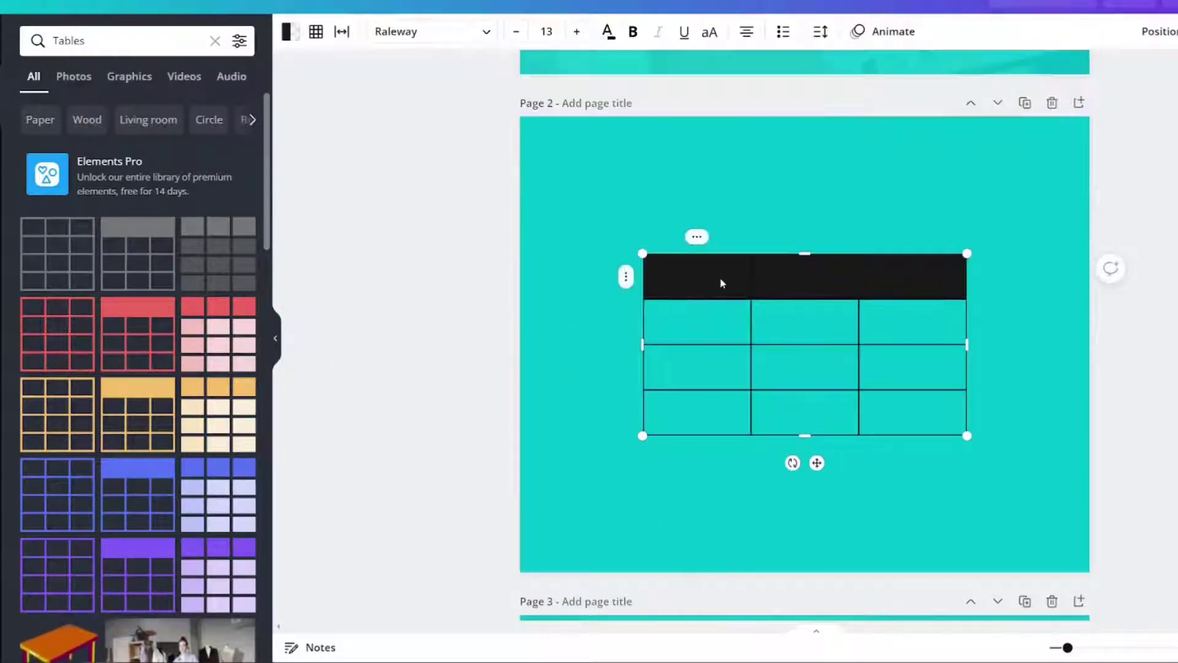
{"action": "left_click_drag", "start_coordinate": [722, 283], "coordinate": [658, 261]}
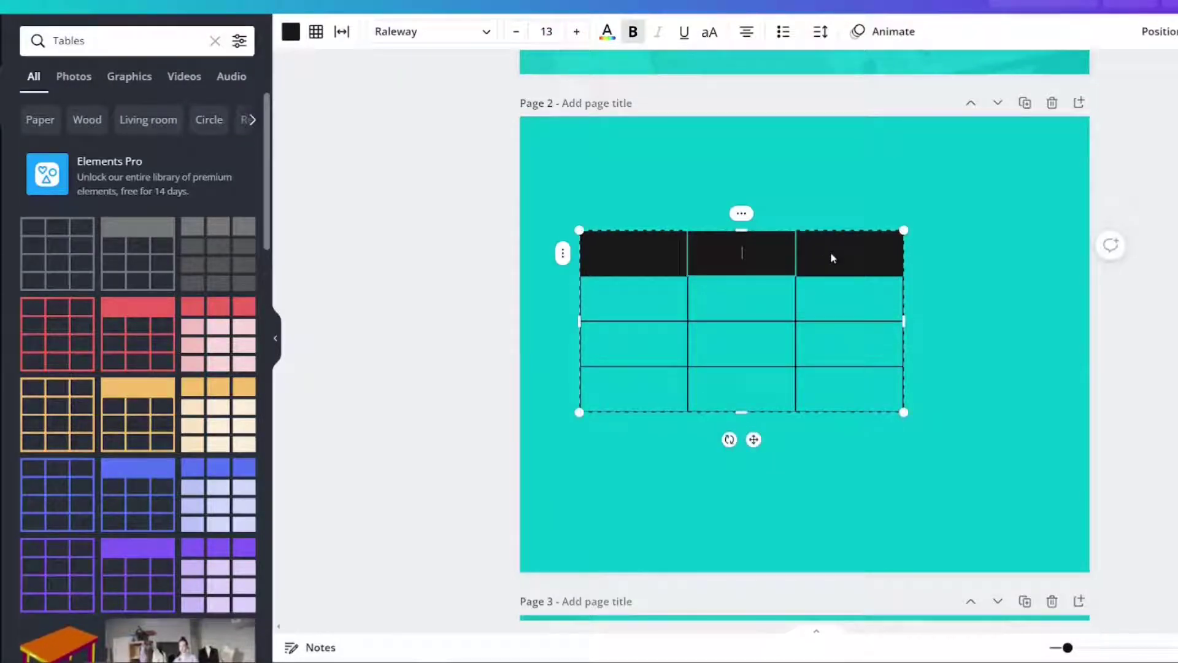
Fill all three header-row cells of the table with pink.
{"action": "left_click", "coordinate": [291, 31]}
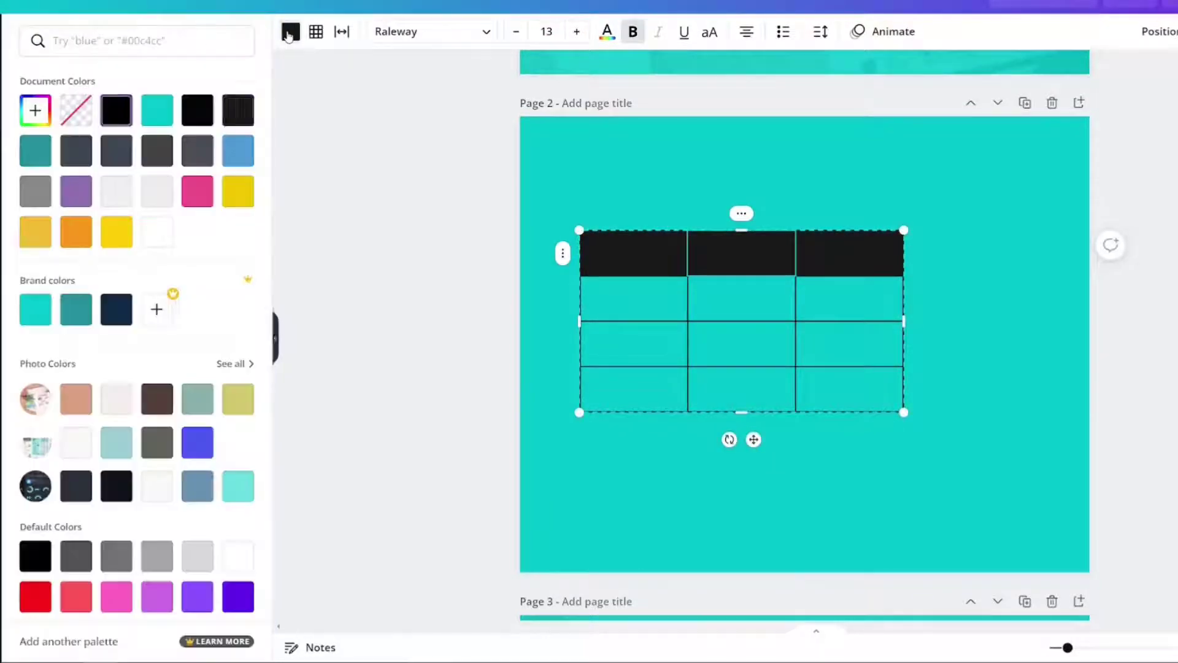
{"action": "left_click", "coordinate": [197, 193]}
{"action": "left_click", "coordinate": [601, 250]}
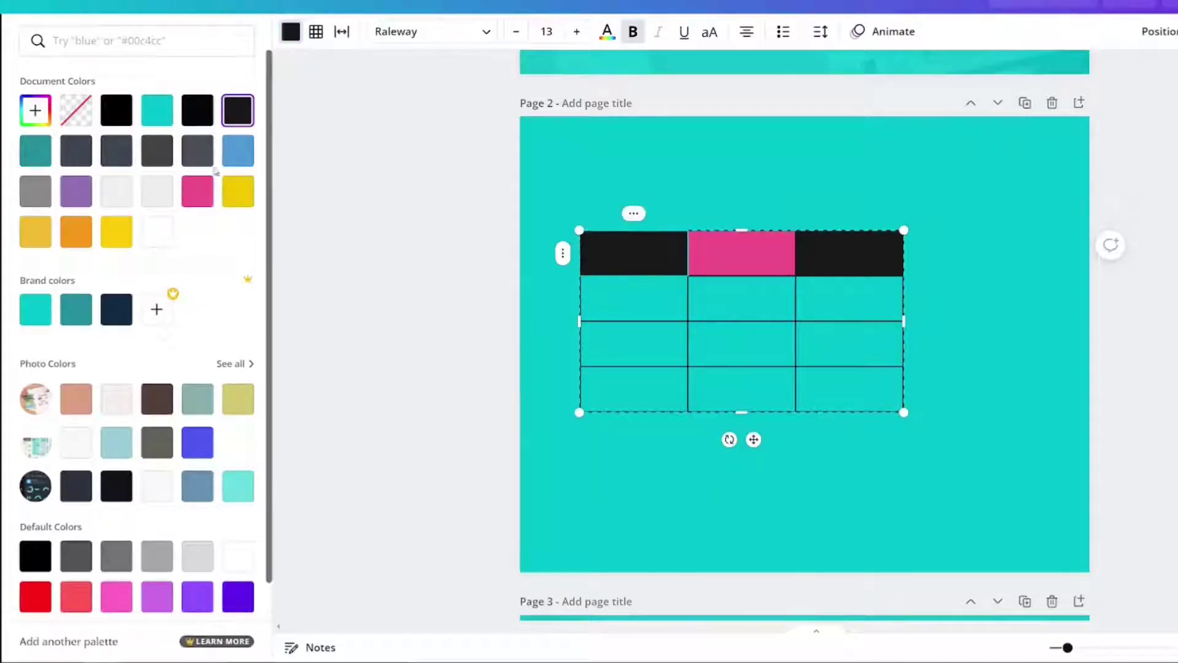
{"action": "left_click", "coordinate": [197, 191]}
{"action": "left_click", "coordinate": [831, 266]}
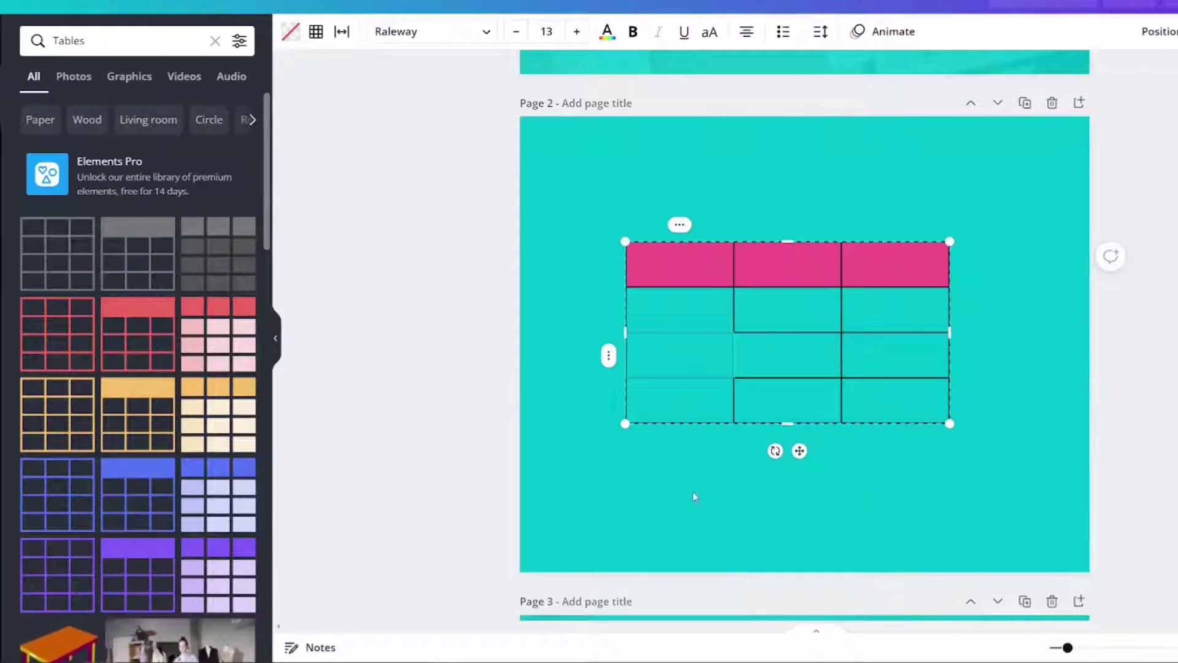
Add a pink circle to page 2 and send it to the back, behind the table.
{"action": "left_click", "coordinate": [693, 494]}
{"action": "key", "text": "c"}
{"action": "right_click", "coordinate": [774, 392]}
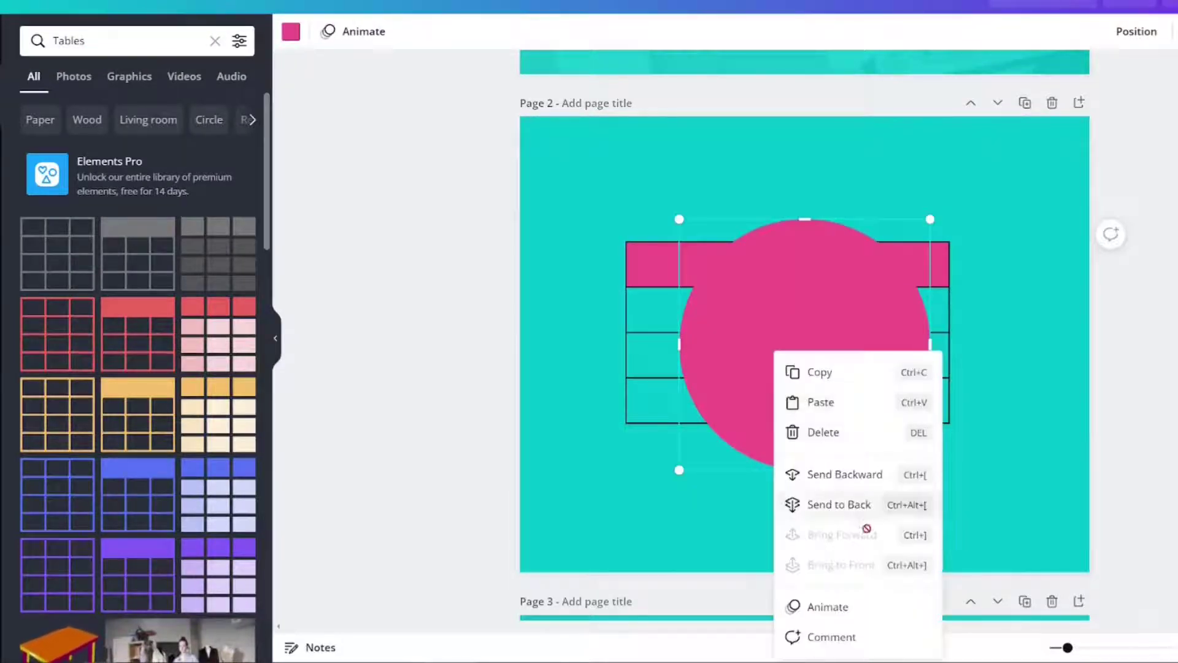
{"action": "left_click", "coordinate": [862, 506]}
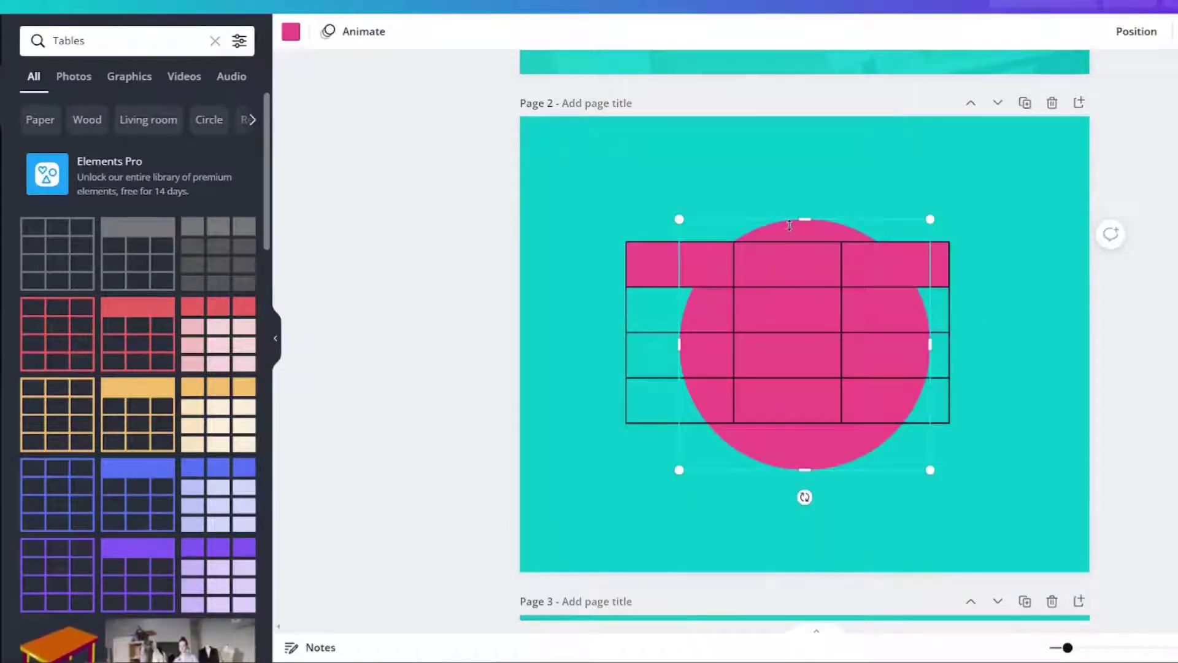
Squash the circle to about 11 wide by 7.8 high within the table's height, and centre the table over it.
{"action": "left_click_drag", "start_coordinate": [802, 220], "coordinate": [804, 246]}
{"action": "left_click_drag", "start_coordinate": [805, 470], "coordinate": [817, 423]}
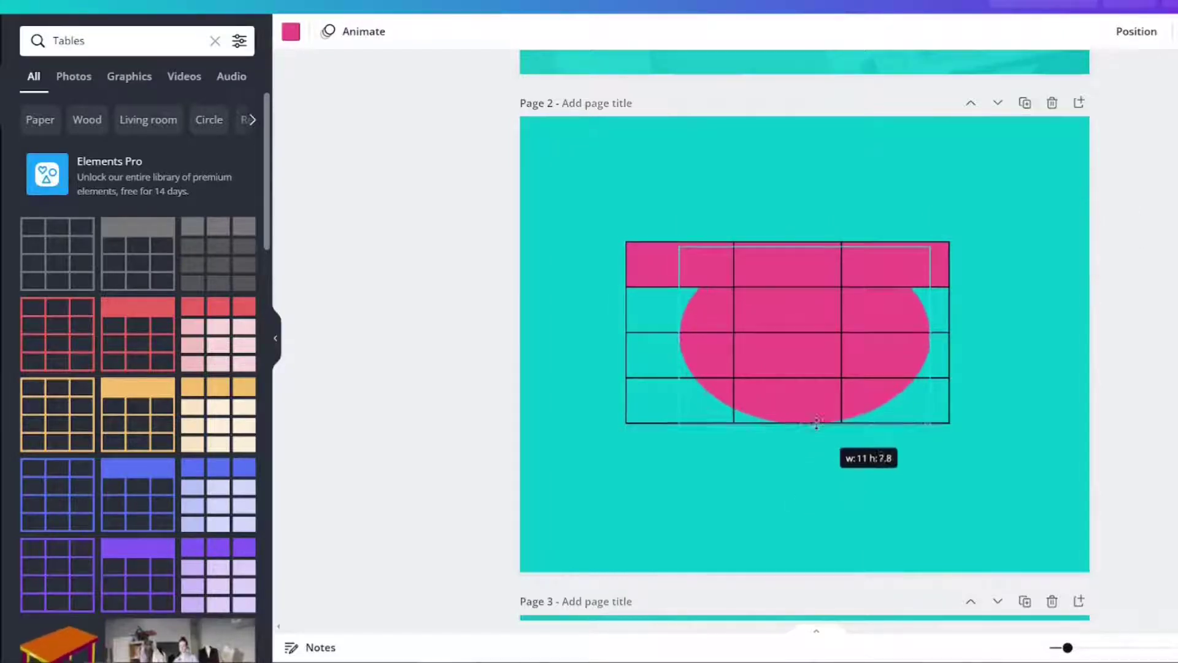
{"action": "mouse_move", "coordinate": [818, 373]}
{"action": "left_mouse_down"}
{"action": "mouse_move", "coordinate": [847, 373]}
{"action": "mouse_move", "coordinate": [828, 374]}
{"action": "left_mouse_up"}
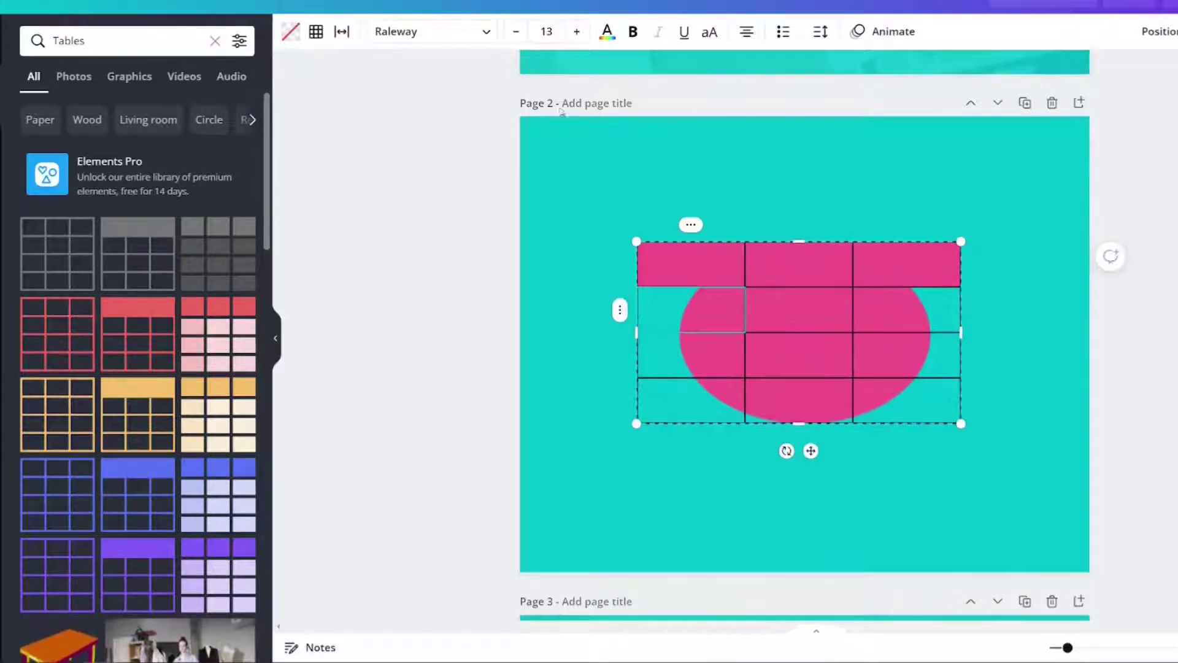
Fill the first cell of the table's second row with blue.
{"action": "left_click", "coordinate": [295, 32]}
{"action": "left_click", "coordinate": [196, 155]}
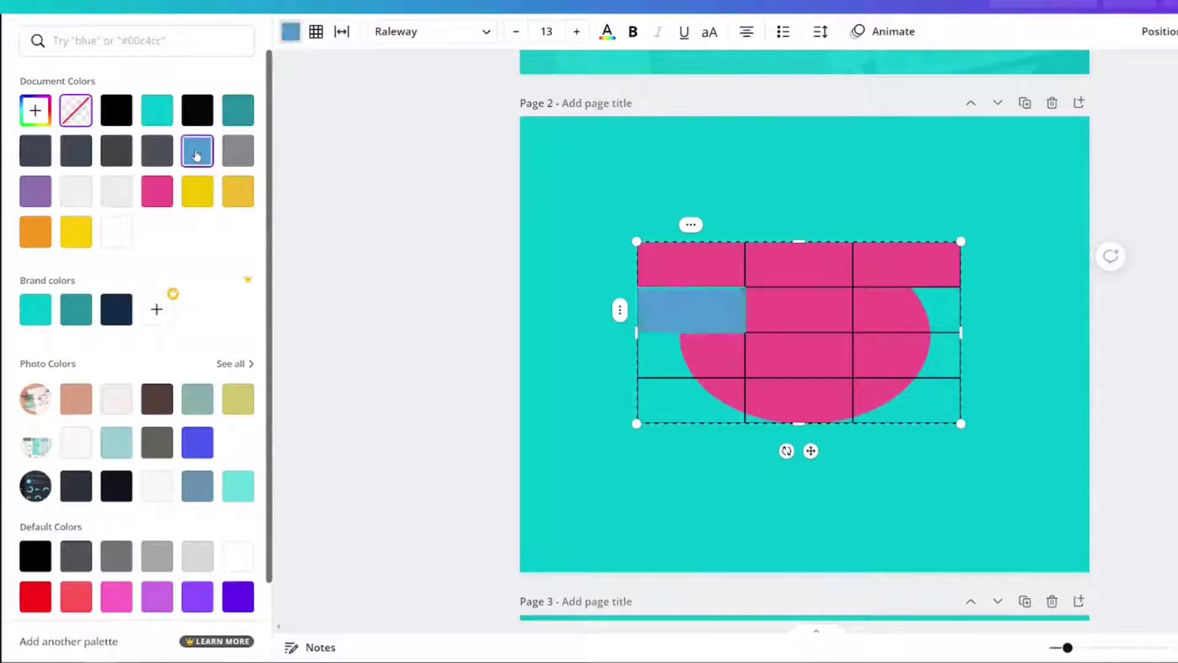
{"action": "left_click", "coordinate": [618, 454]}
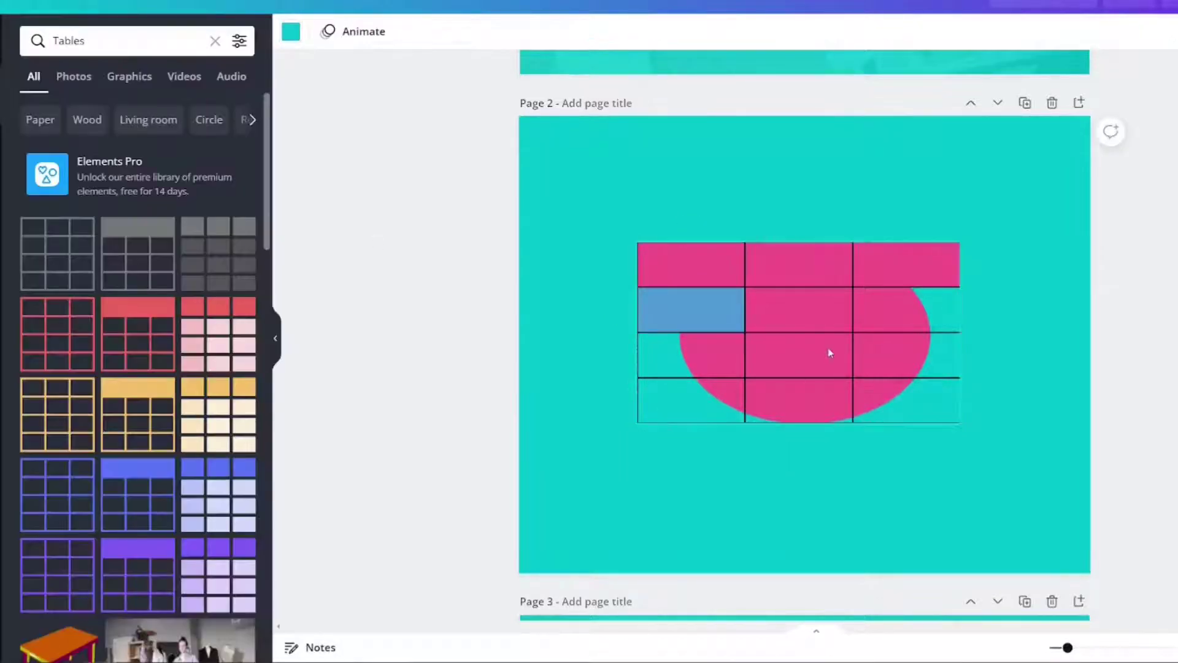
Replace the table and circle with a table of spaced black cells, placed slightly up and left of centre.
{"action": "left_click", "coordinate": [826, 321]}
{"action": "left_click", "coordinate": [219, 255]}
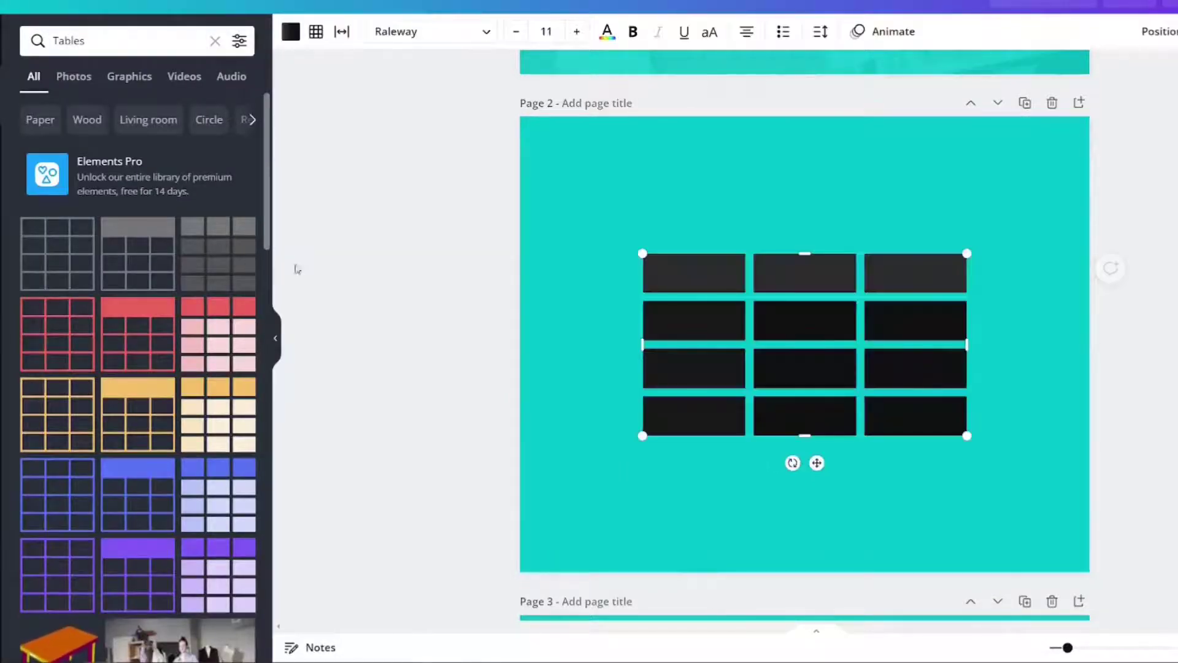
{"action": "left_click_drag", "start_coordinate": [803, 364], "coordinate": [737, 329]}
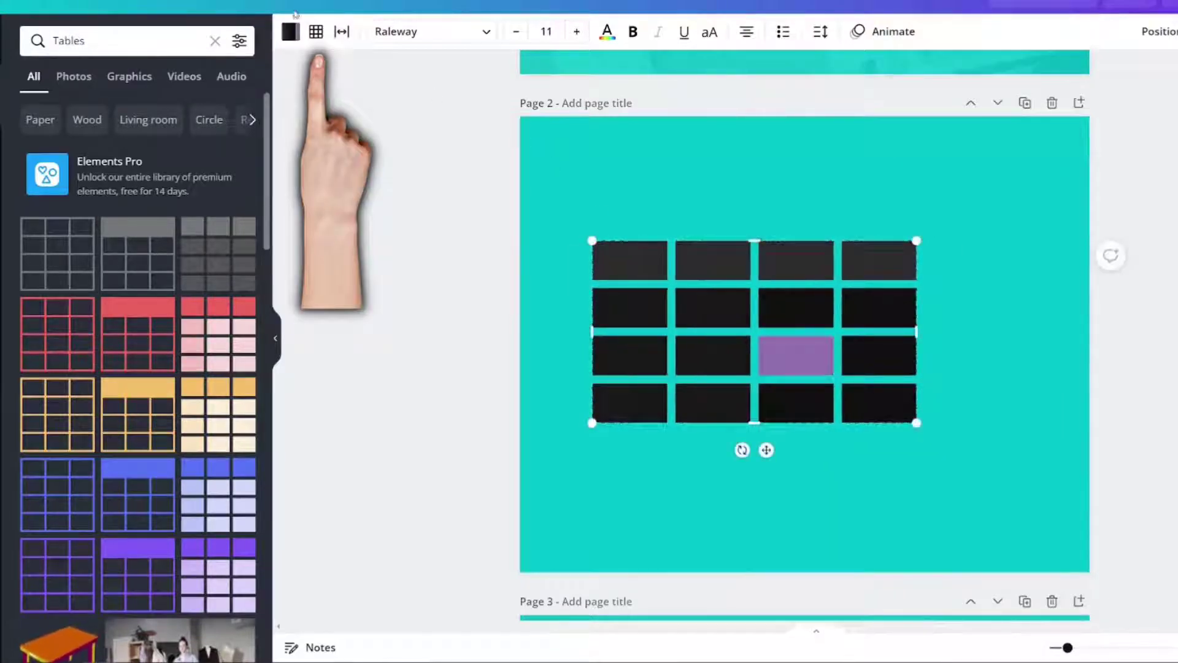
Apply white borders to all sides of the table's cells and thicken the border weight.
{"action": "left_click", "coordinate": [316, 32]}
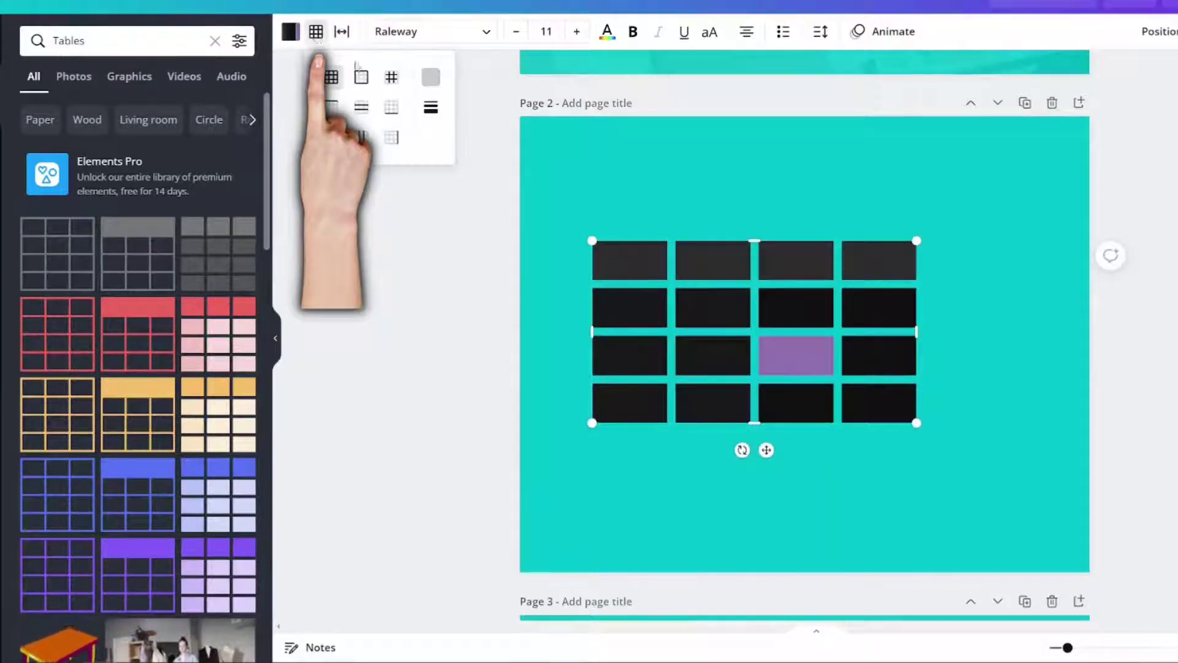
{"action": "left_click", "coordinate": [331, 77]}
{"action": "left_click", "coordinate": [431, 77]}
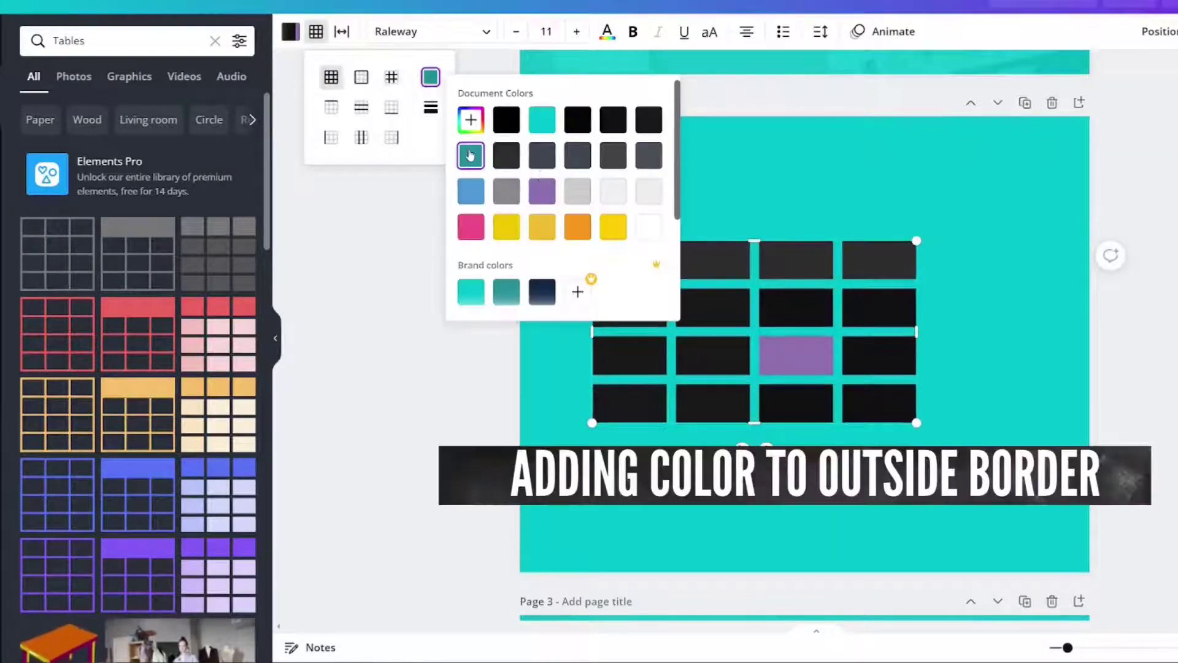
{"action": "left_click", "coordinate": [651, 227]}
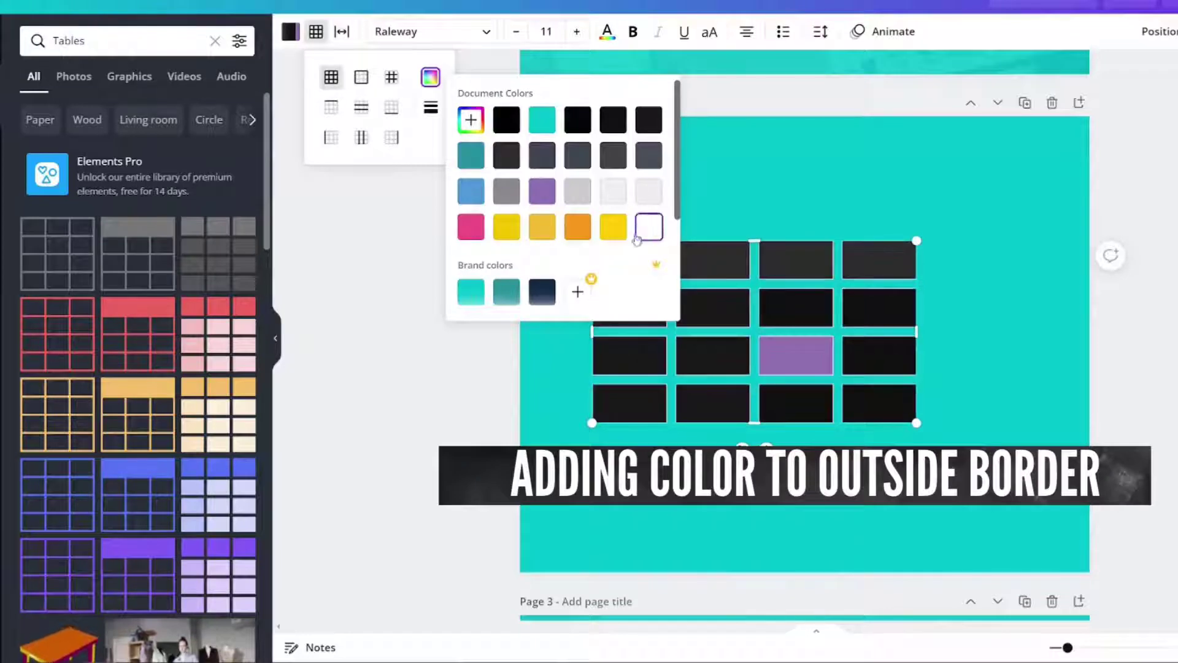
{"action": "left_click", "coordinate": [431, 107]}
{"action": "left_click_drag", "start_coordinate": [559, 123], "coordinate": [664, 138]}
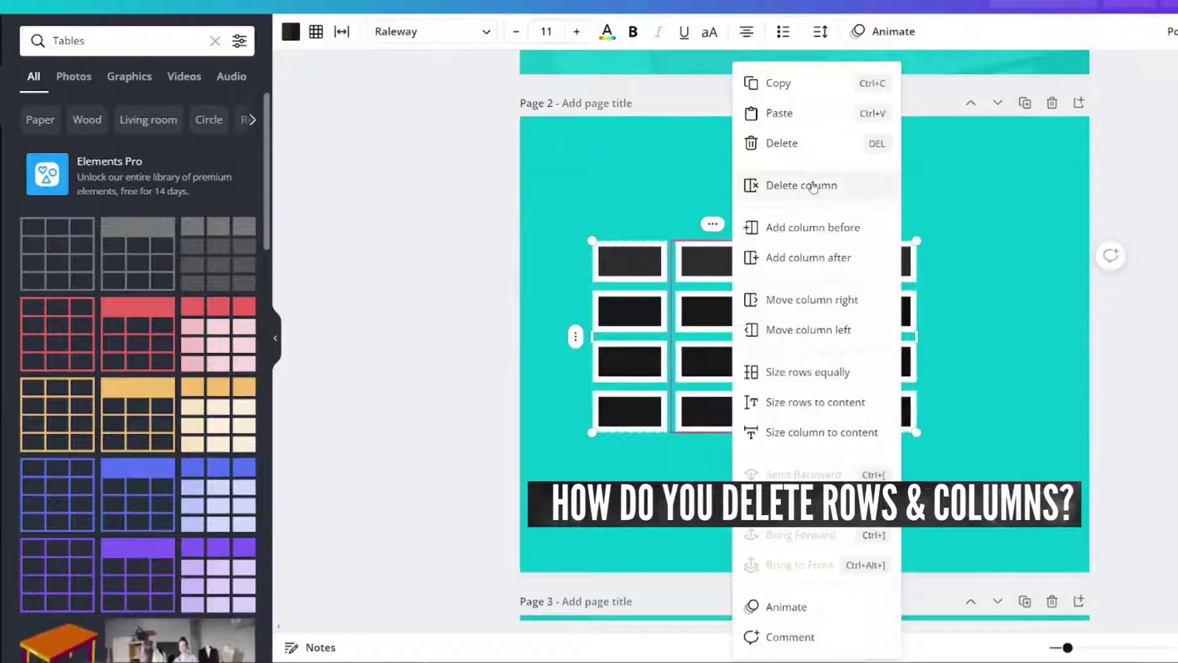
Delete the table's second column and the column containing the purple cell.
{"action": "left_click", "coordinate": [812, 182]}
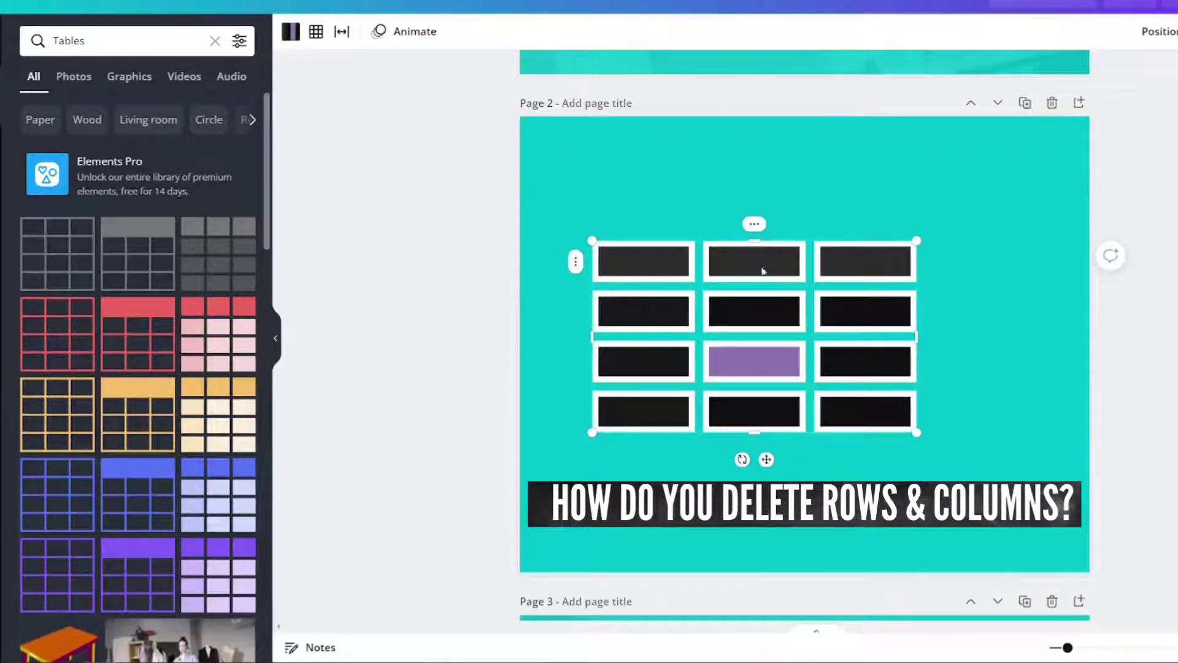
{"action": "left_click", "coordinate": [754, 223]}
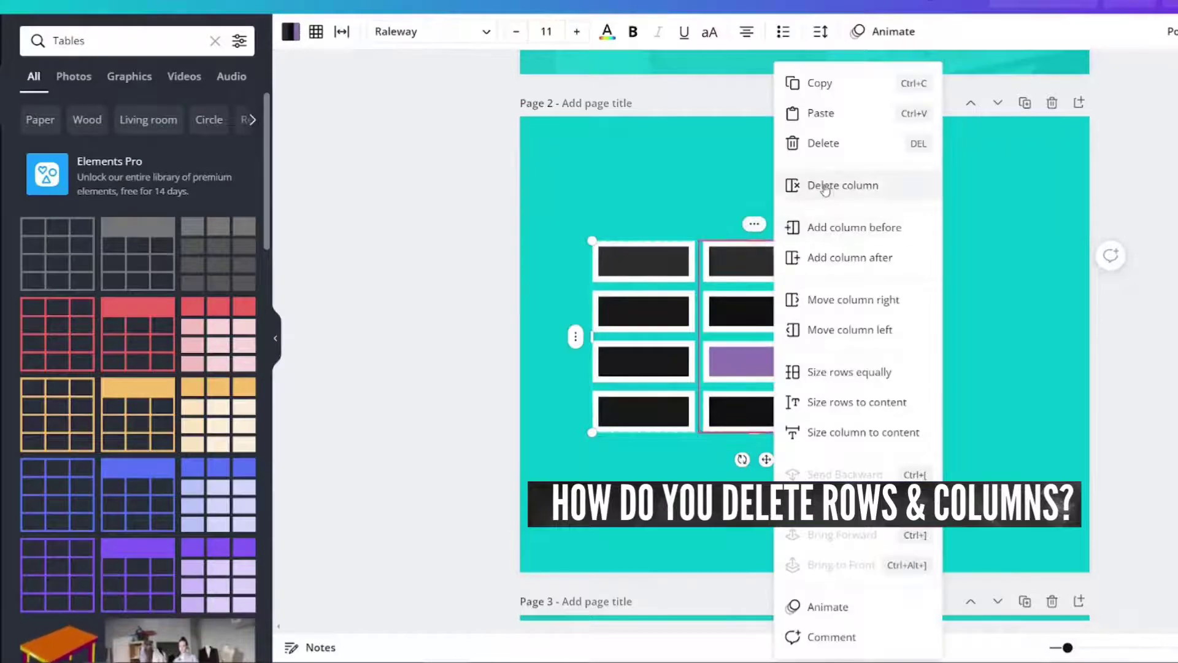
{"action": "left_click", "coordinate": [825, 187]}
Delete the table's first row.
{"action": "right_click", "coordinate": [676, 277]}
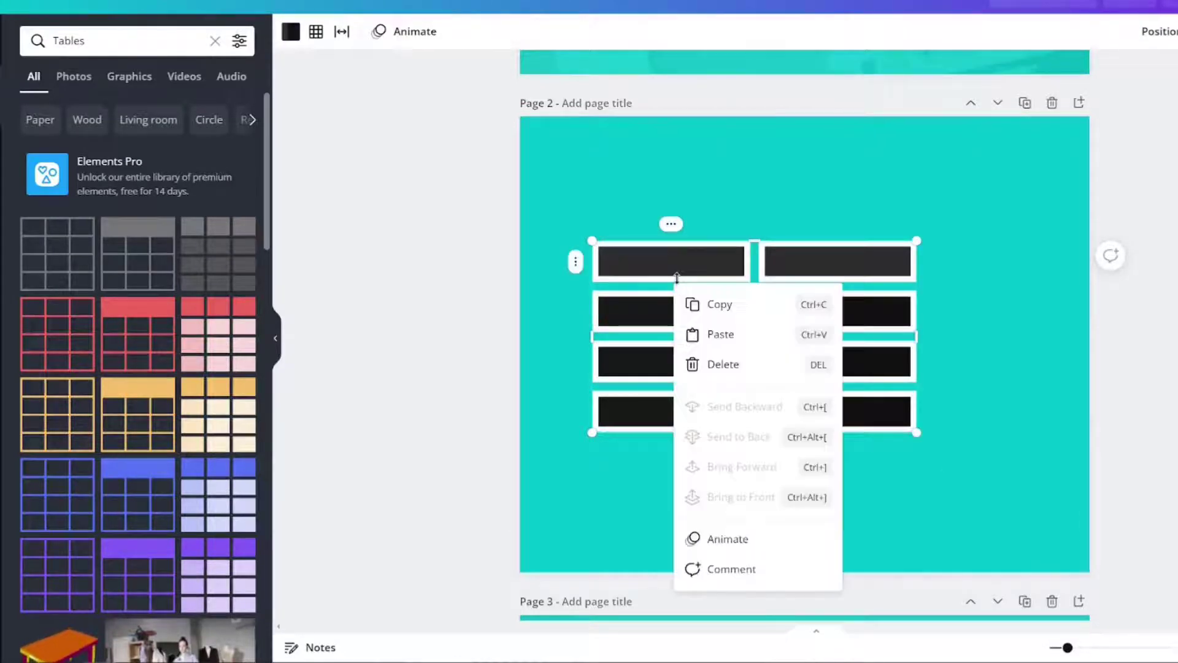
{"action": "right_click", "coordinate": [683, 266]}
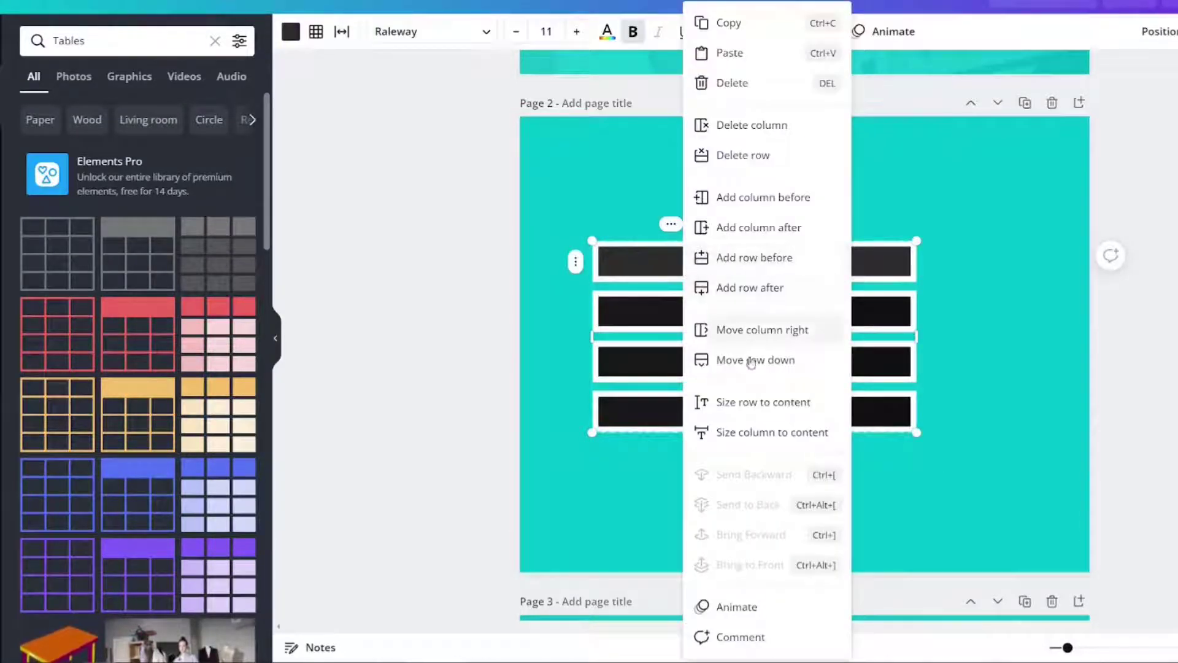
{"action": "left_click", "coordinate": [739, 155]}
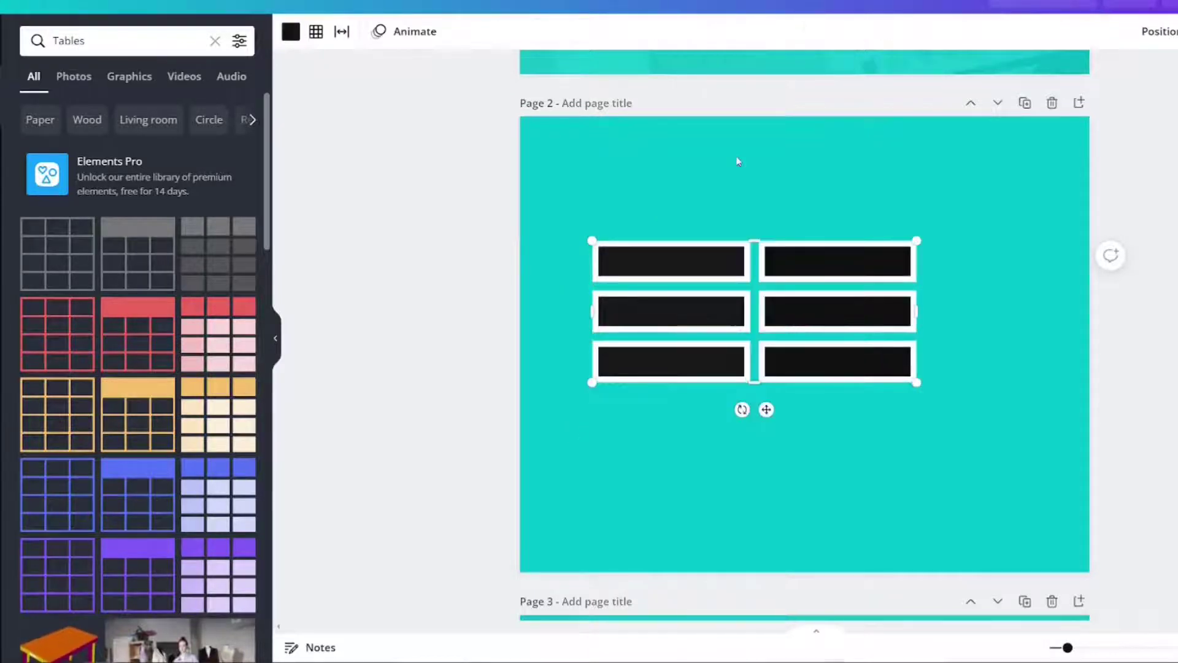
Clear the black table from page 2, try the red-outlined table style, and delete that table as well.
{"action": "key", "text": "Delete"}
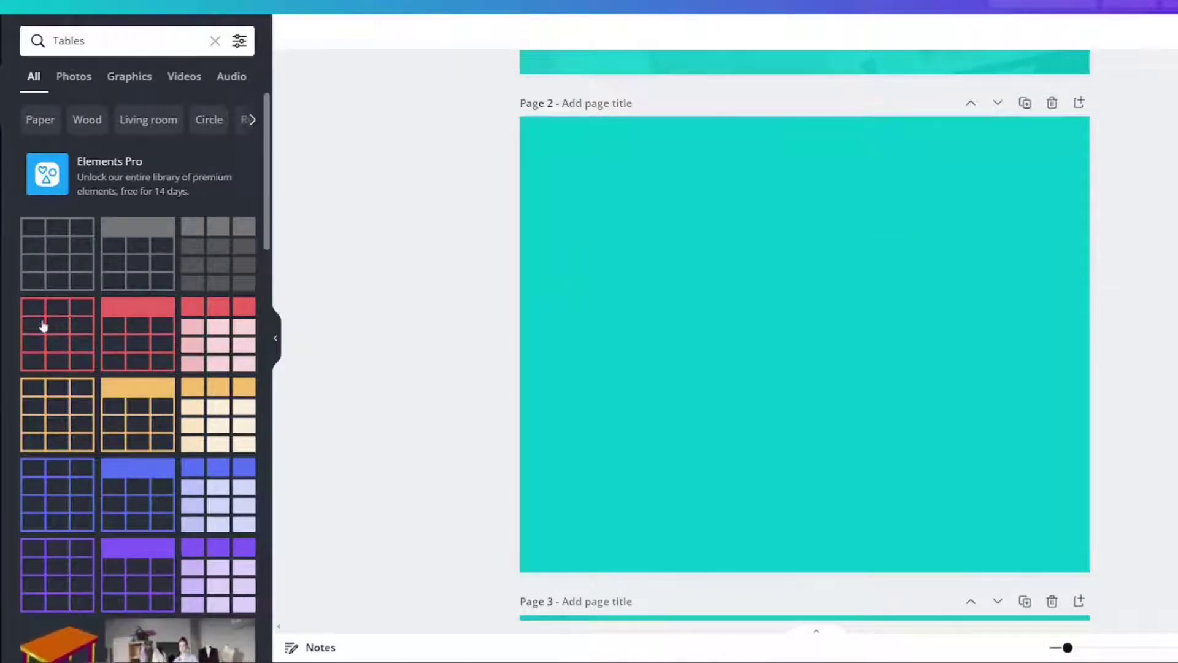
{"action": "left_click", "coordinate": [55, 305]}
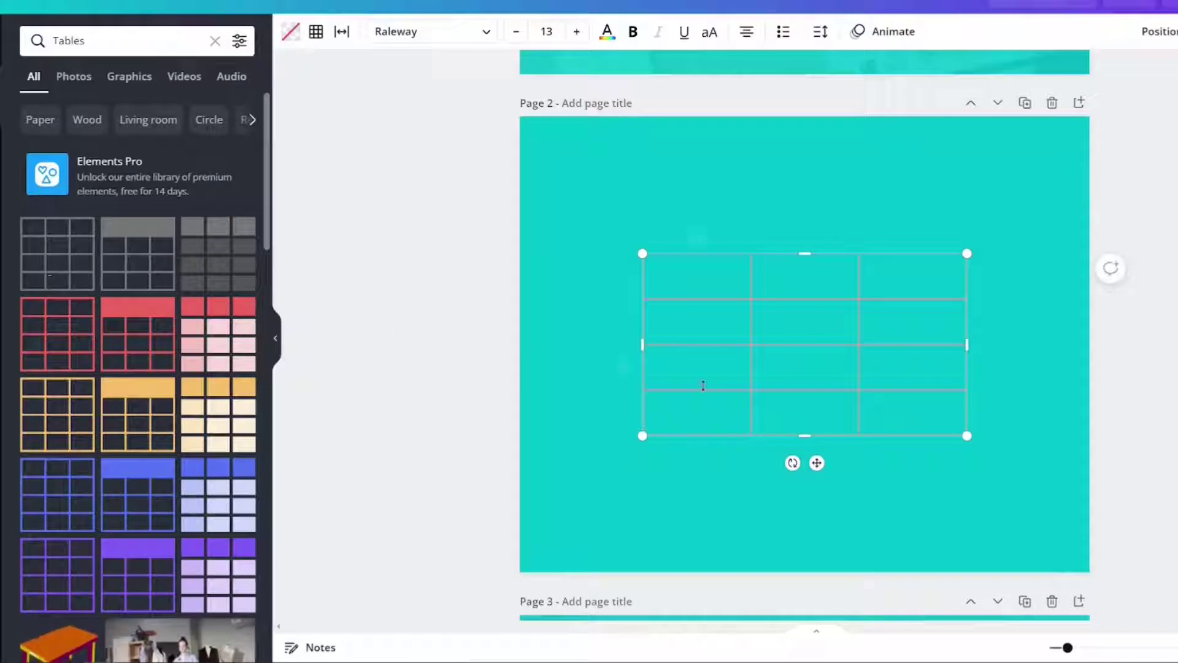
{"action": "key", "text": "Delete"}
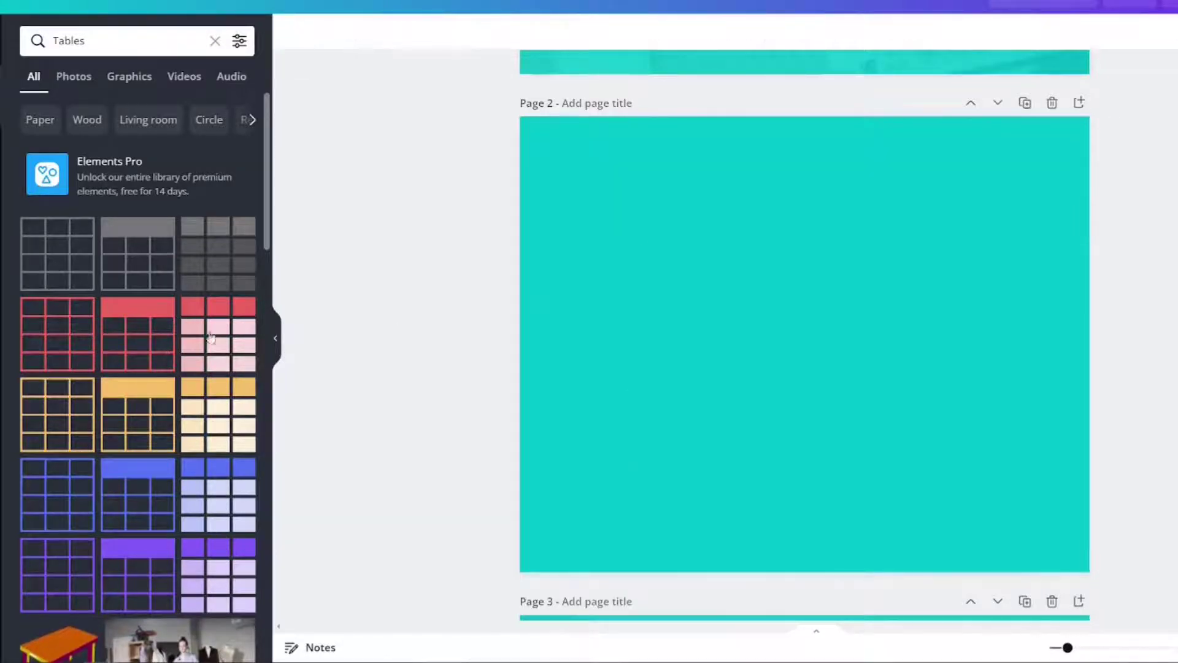
Insert the purple table with spaced filled cells on page 2 and make its three columns equally narrow.
{"action": "scroll", "coordinate": [229, 250], "scroll_direction": "down", "scroll_amount": 1}
{"action": "left_click_drag", "start_coordinate": [218, 507], "coordinate": [816, 419]}
{"action": "left_click_drag", "start_coordinate": [859, 300], "coordinate": [757, 313]}
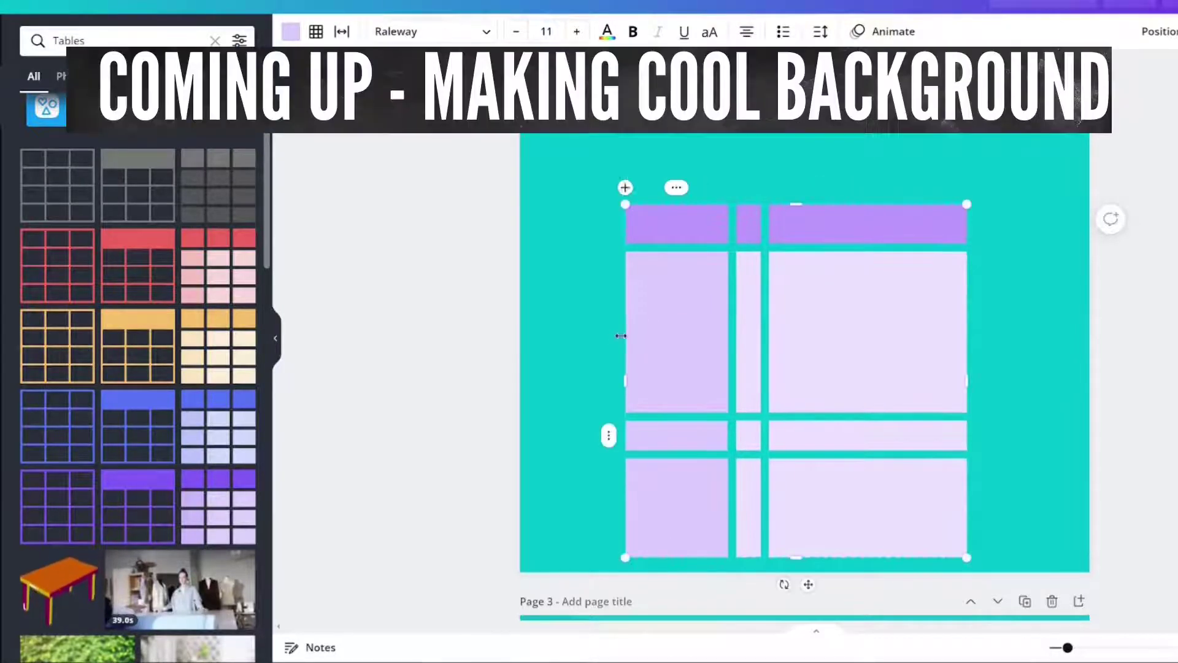
{"action": "left_click_drag", "start_coordinate": [622, 331], "coordinate": [704, 335]}
{"action": "left_click_drag", "start_coordinate": [967, 380], "coordinate": [793, 380]}
{"action": "left_click", "coordinate": [855, 335]}
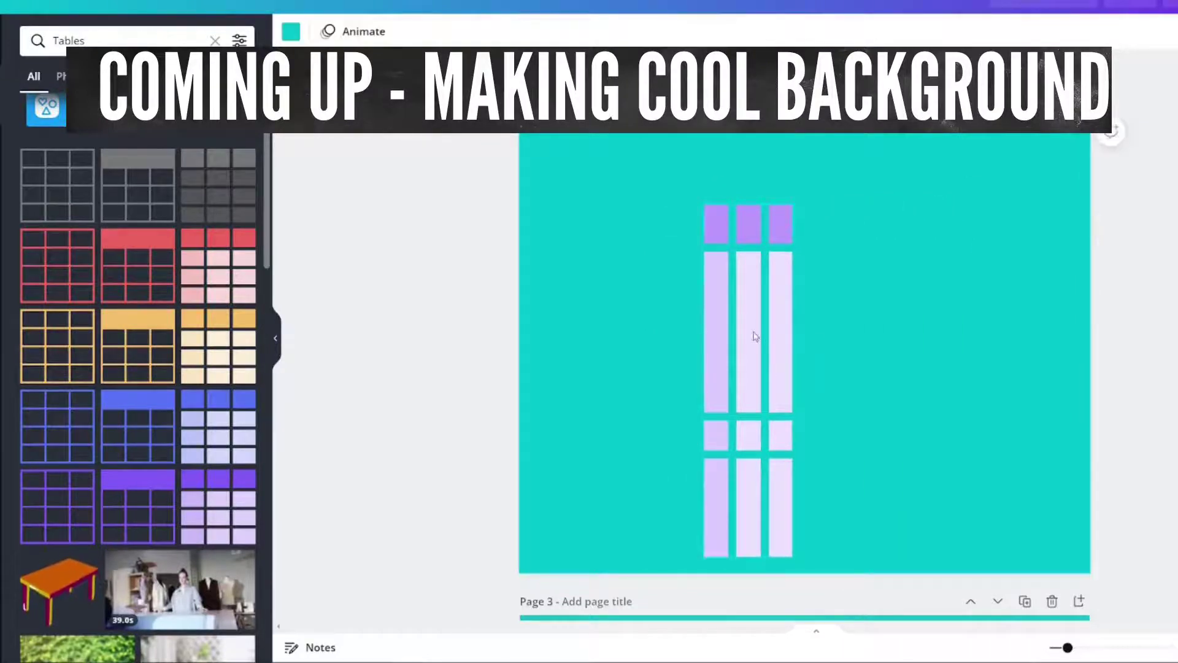
Move the purple table to the page's upper-left corner and enlarge it to span the full page height.
{"action": "left_click", "coordinate": [752, 338]}
{"action": "left_click_drag", "start_coordinate": [752, 338], "coordinate": [569, 244]}
{"action": "left_click_drag", "start_coordinate": [611, 471], "coordinate": [651, 571]}
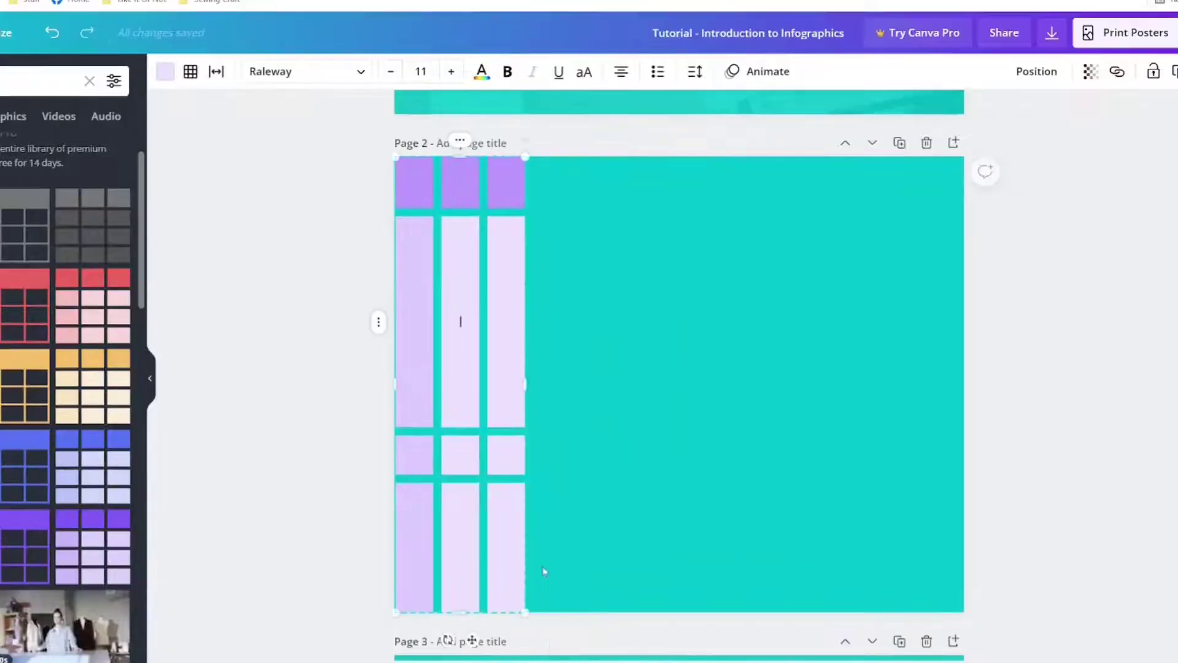
Make the purple table semi-transparent.
{"action": "left_click", "coordinate": [1097, 70]}
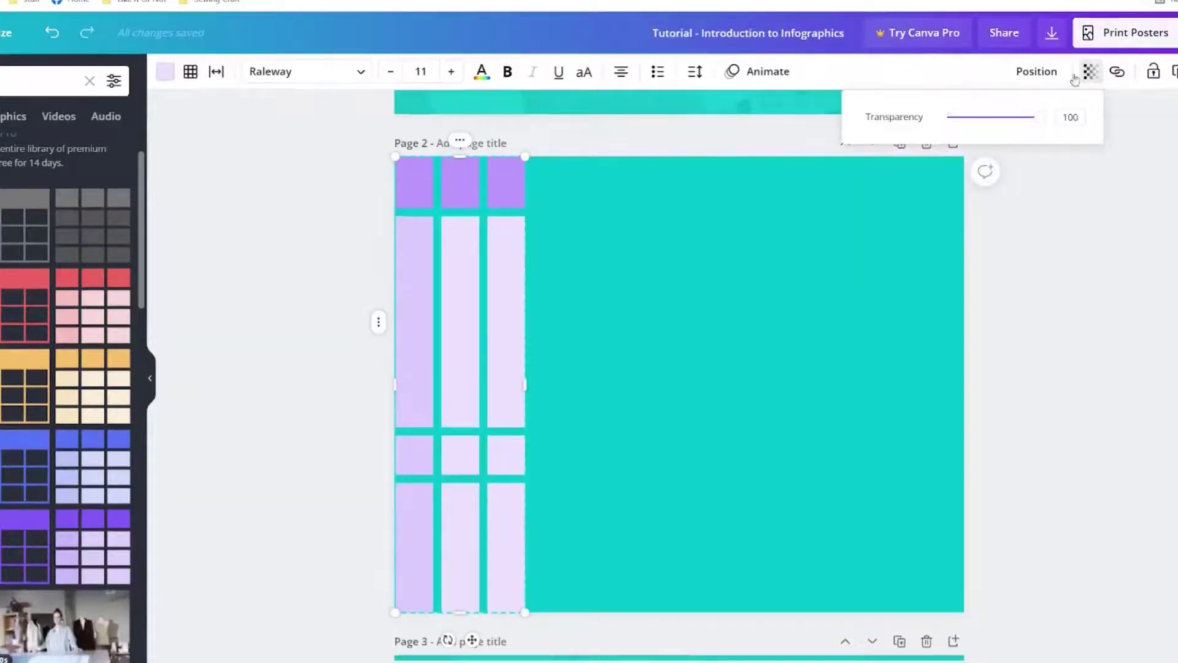
{"action": "left_click_drag", "start_coordinate": [1041, 118], "coordinate": [981, 118]}
Duplicate the table, place the copy directly beside the original, and rotate it 180 degrees.
{"action": "key", "text": "ctrl+d"}
{"action": "mouse_move", "coordinate": [517, 356]}
{"action": "left_mouse_down"}
{"action": "mouse_move", "coordinate": [557, 344]}
{"action": "mouse_move", "coordinate": [468, 352]}
{"action": "mouse_move", "coordinate": [589, 325]}
{"action": "left_mouse_up"}
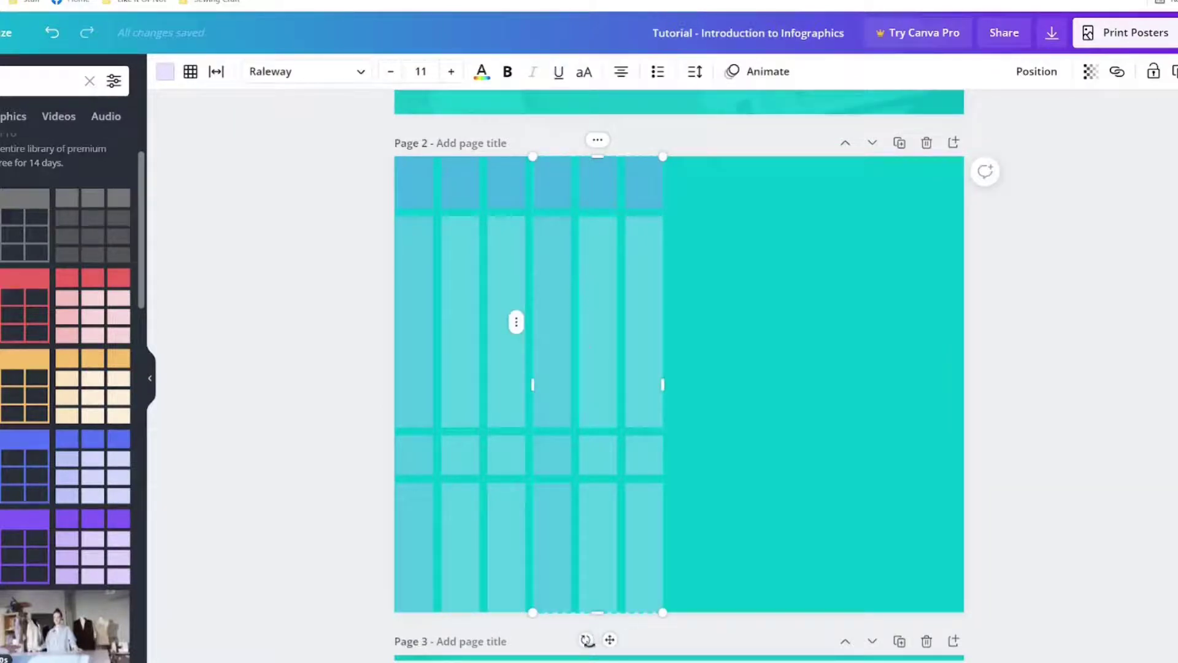
{"action": "left_click_drag", "start_coordinate": [581, 640], "coordinate": [616, 232]}
Duplicate the upright and the inverted table and place the copies side by side to continue the alternating pattern.
{"action": "left_click", "coordinate": [473, 311]}
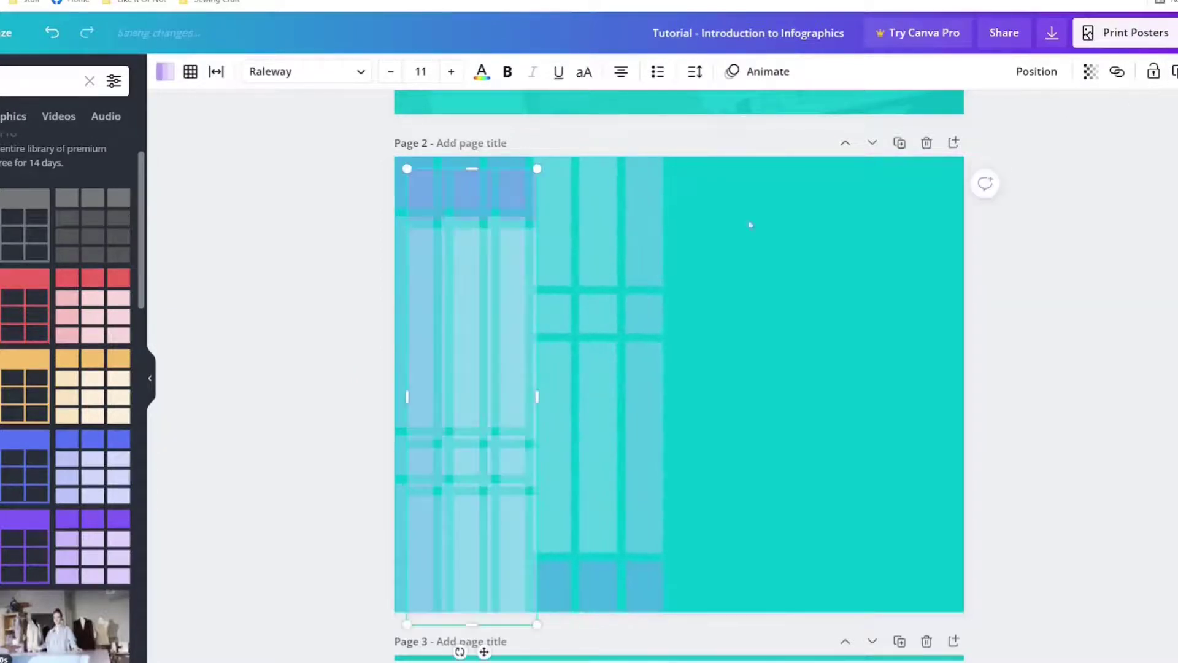
{"action": "key", "text": "ctrl+d"}
{"action": "left_click_drag", "start_coordinate": [474, 311], "coordinate": [733, 293]}
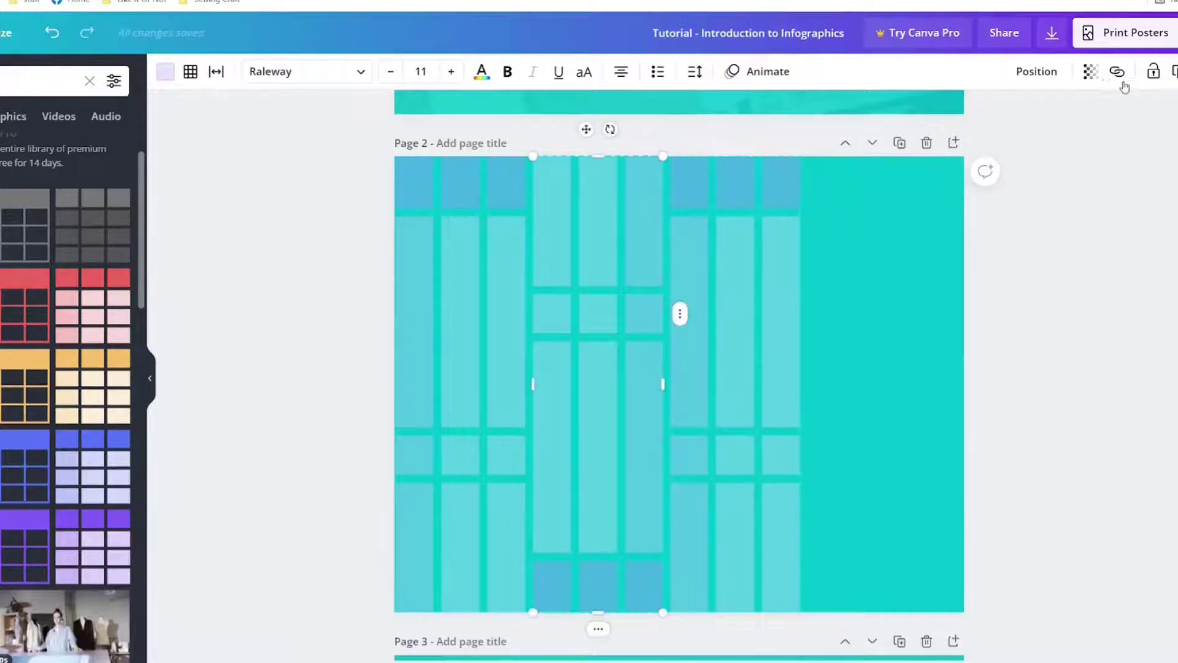
{"action": "key", "text": "ctrl+d"}
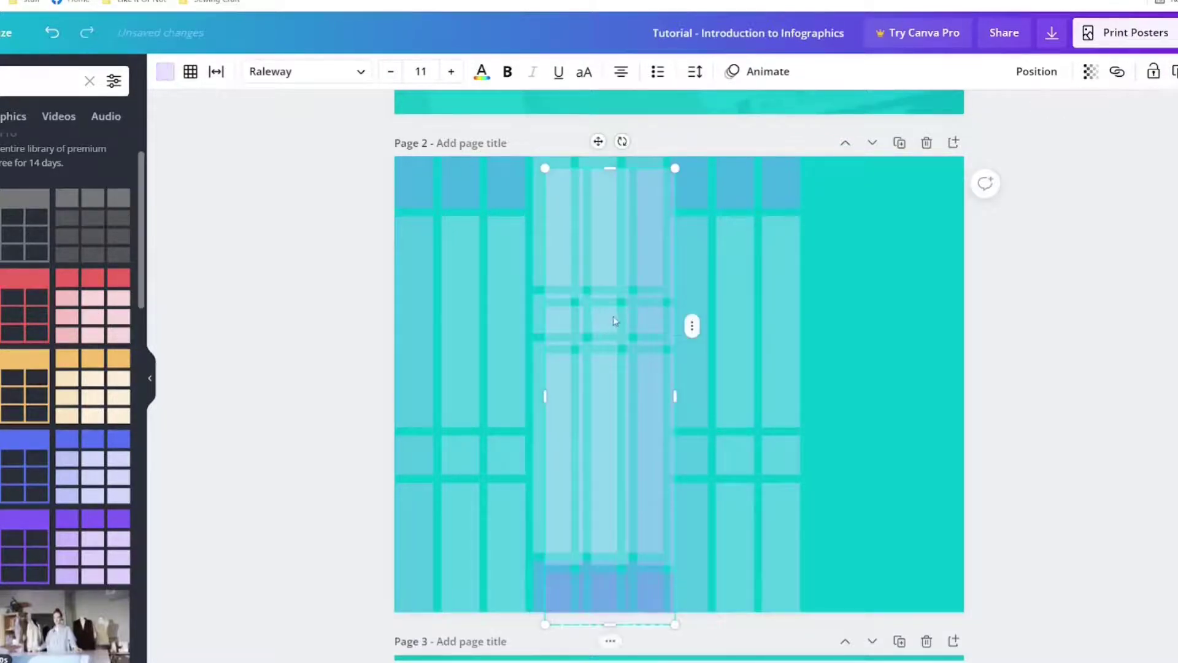
{"action": "left_click_drag", "start_coordinate": [613, 321], "coordinate": [877, 309]}
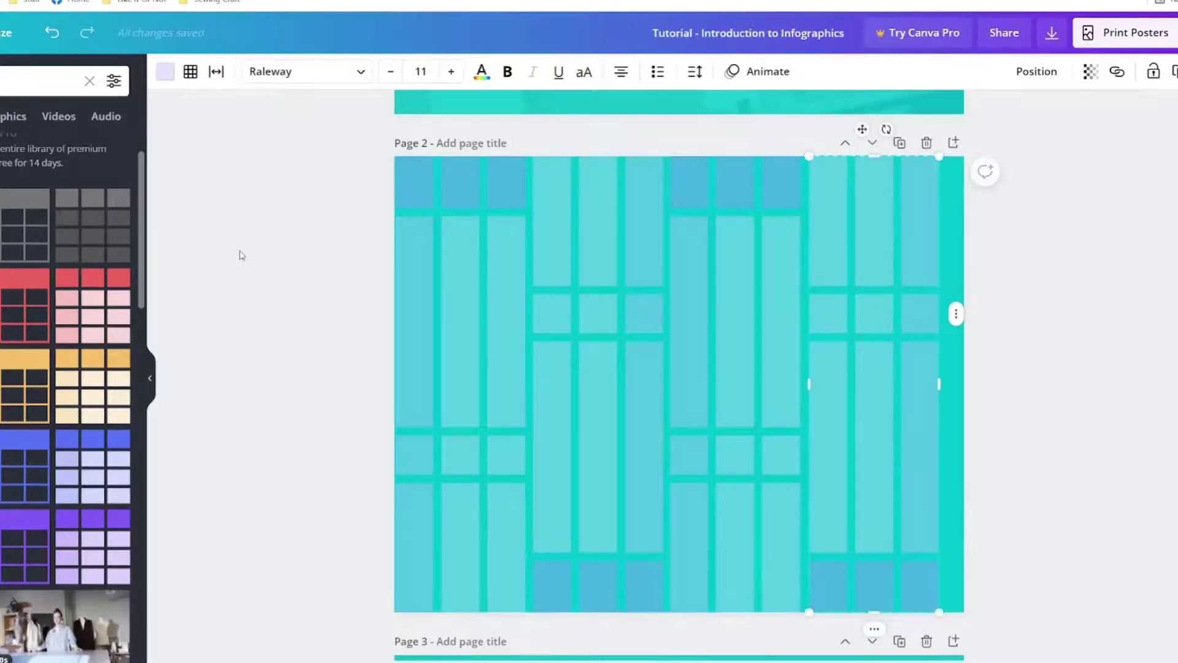
Select all four tables together and centre them on the page.
{"action": "left_click", "coordinate": [289, 263]}
{"action": "left_click_drag", "start_coordinate": [296, 263], "coordinate": [738, 458]}
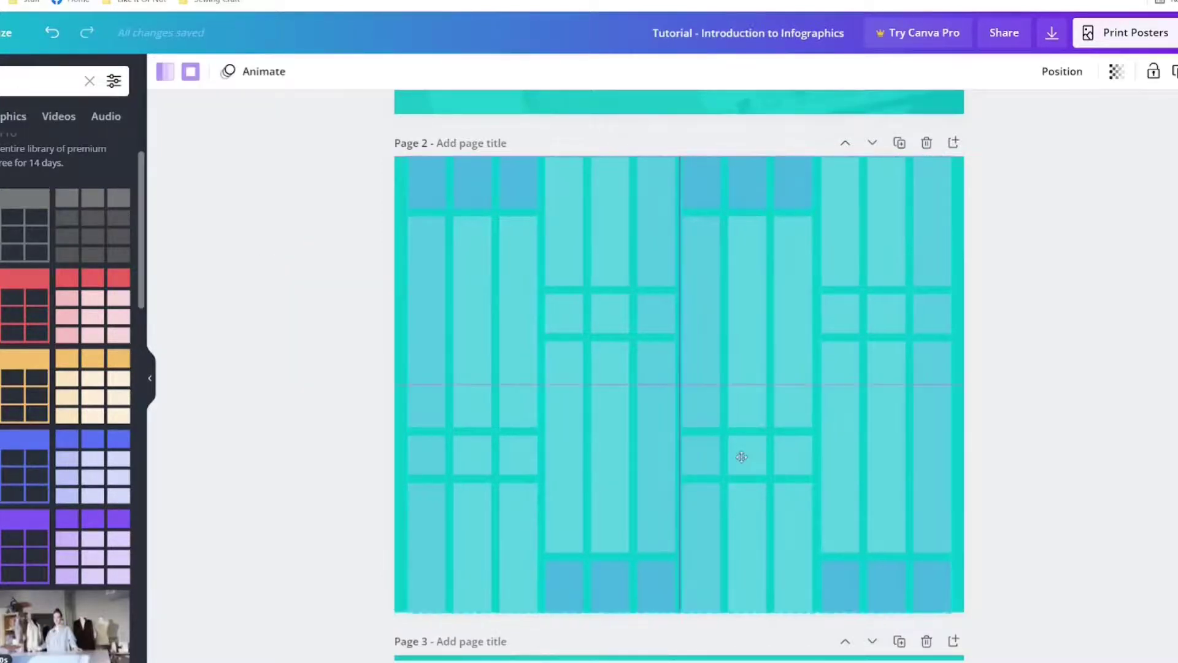
{"action": "left_click", "coordinate": [334, 404]}
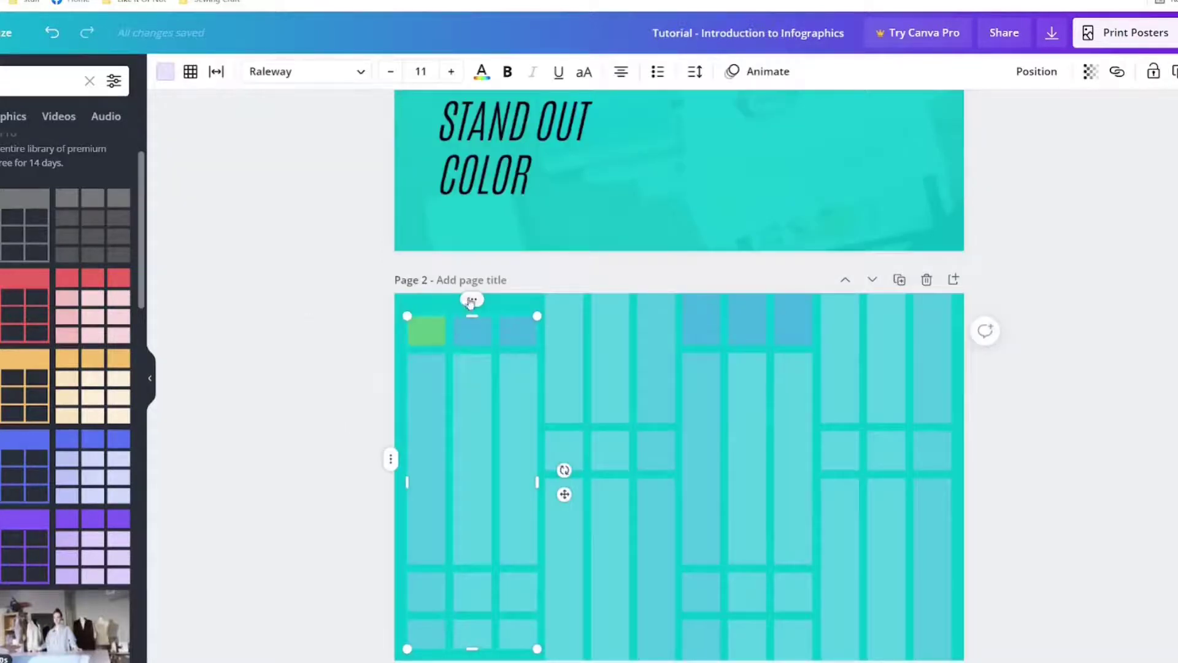
Size the rows of the leftmost table equally and enter "hello" in its first header cell.
{"action": "left_click", "coordinate": [471, 300]}
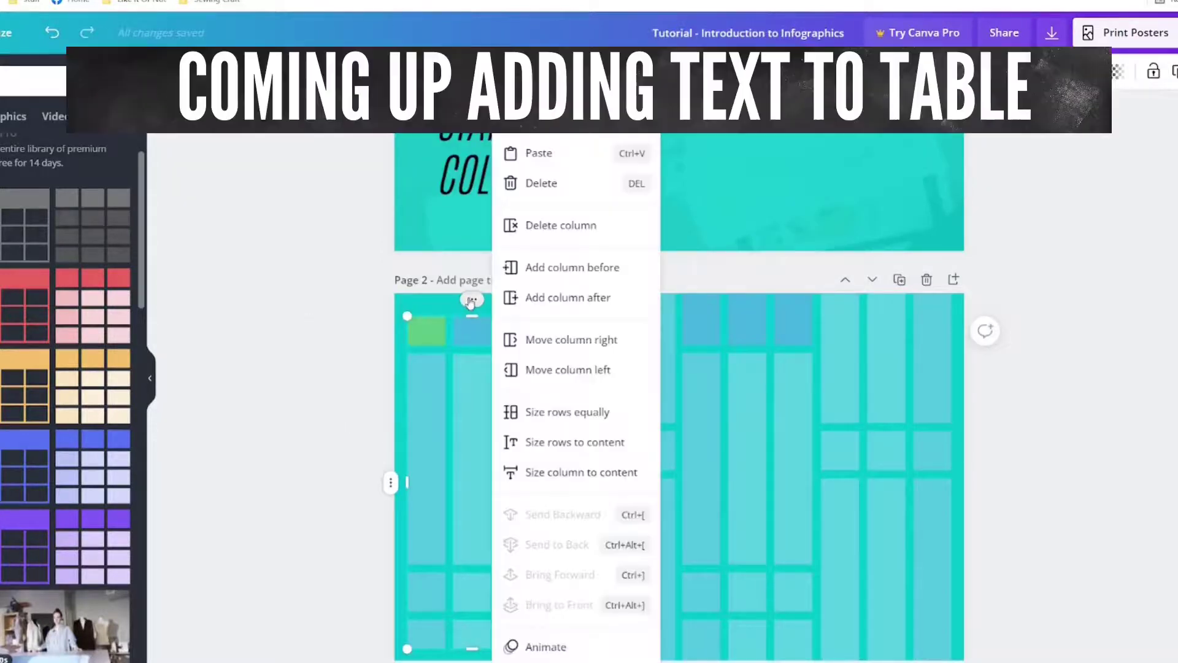
{"action": "left_click", "coordinate": [572, 268]}
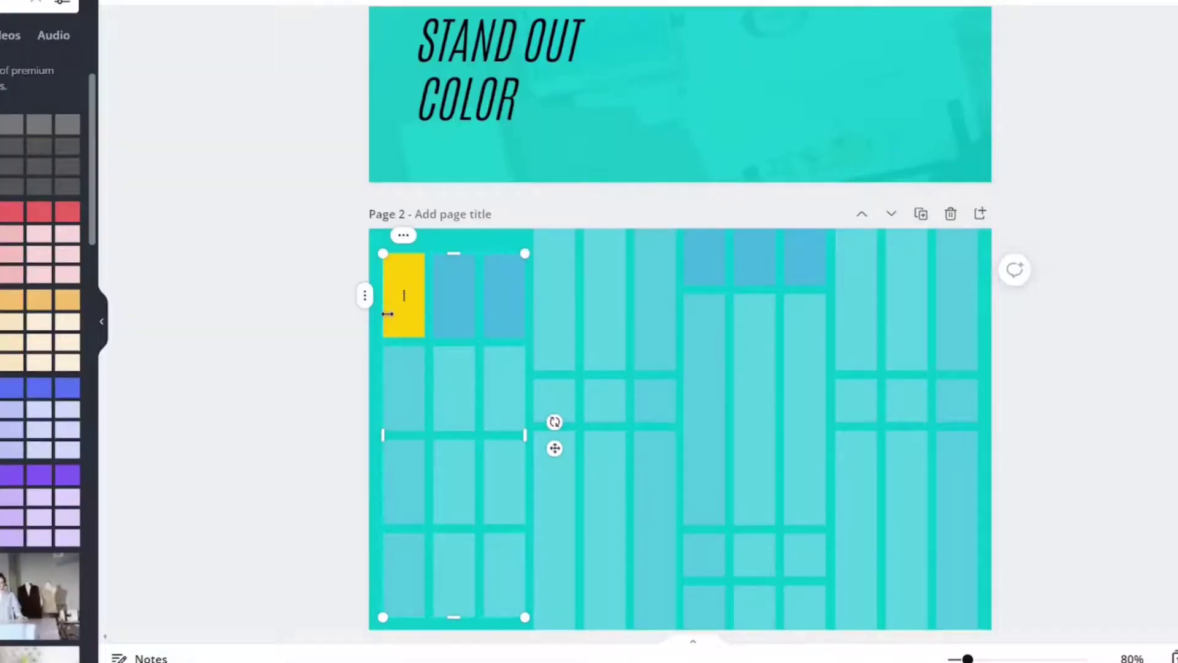
{"action": "type", "text": "low"}
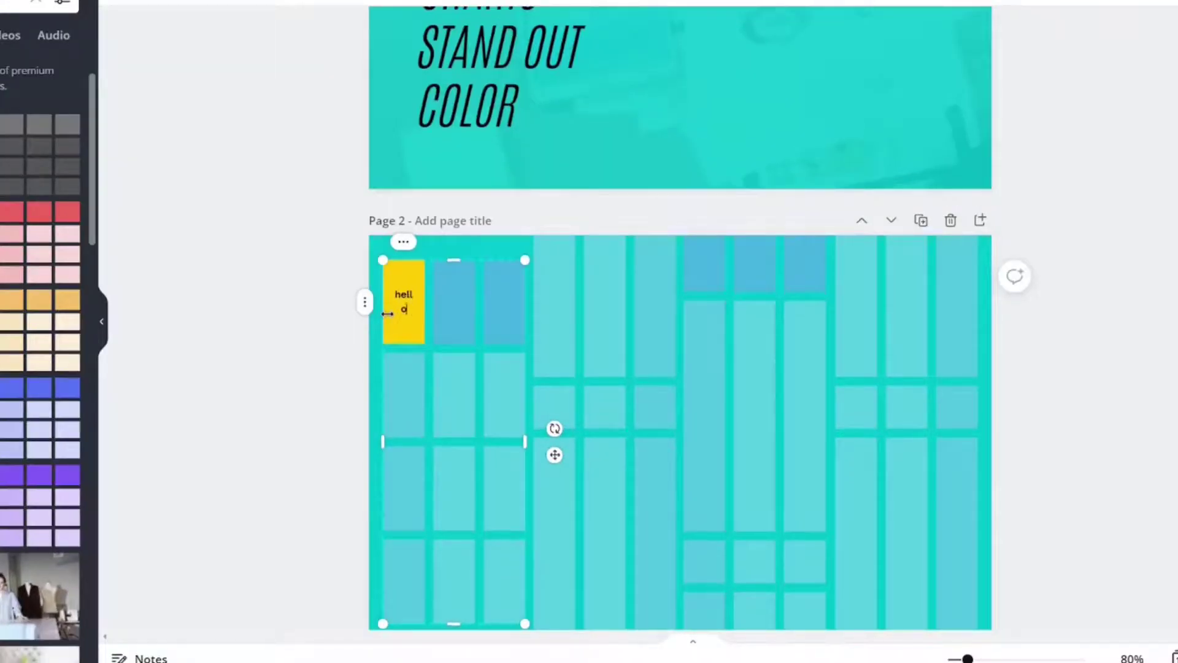
{"action": "key", "text": "BackSpace"}
{"action": "key", "text": "BackSpace"}
{"action": "type", "text": "lo"}
Enter "testing" in the second header cell and widen the first two columns so each word fits on one line.
{"action": "left_click_drag", "start_coordinate": [420, 324], "coordinate": [456, 307]}
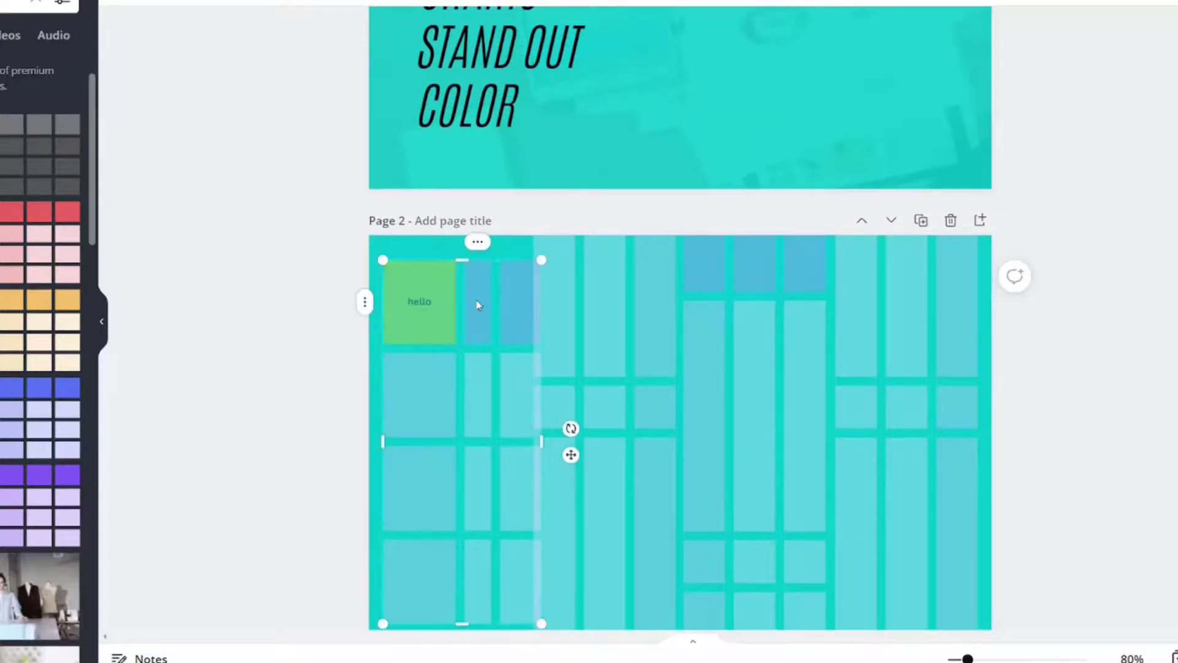
{"action": "double_click", "coordinate": [478, 305]}
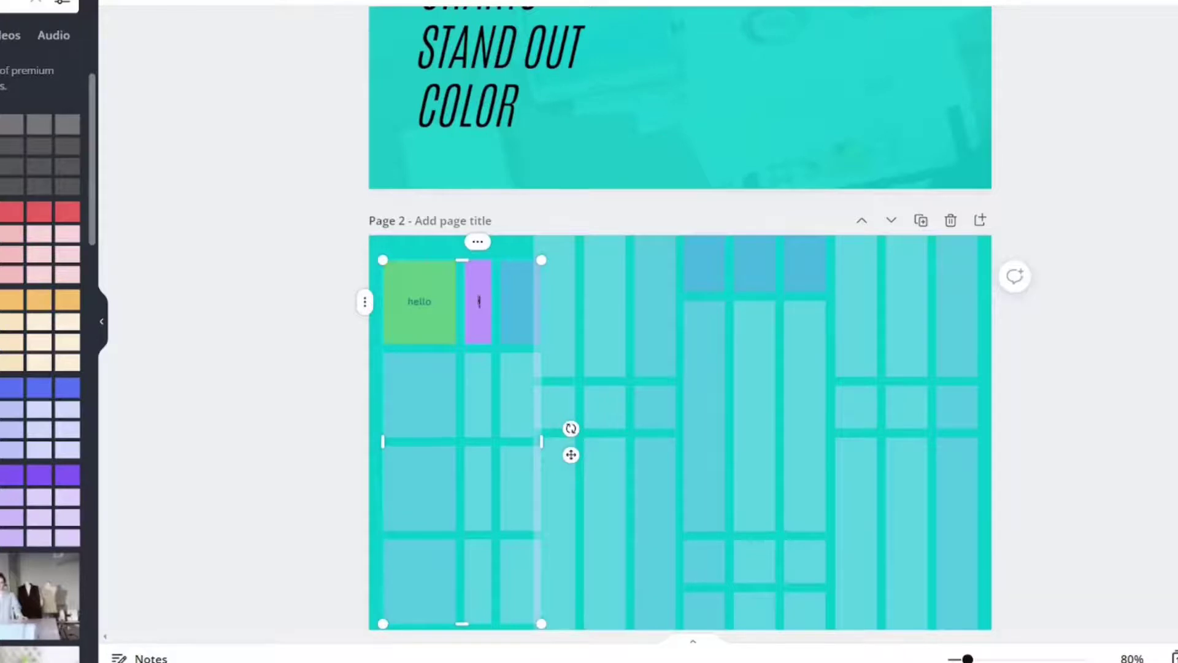
{"action": "type", "text": "testing"}
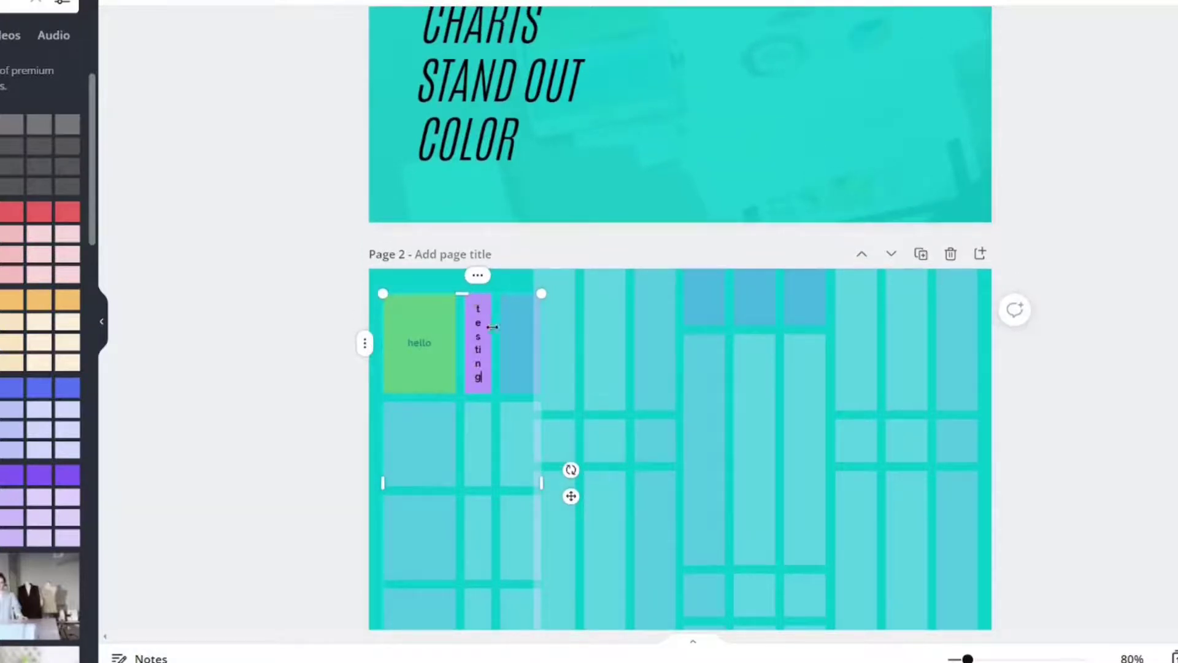
{"action": "left_click_drag", "start_coordinate": [493, 326], "coordinate": [560, 331]}
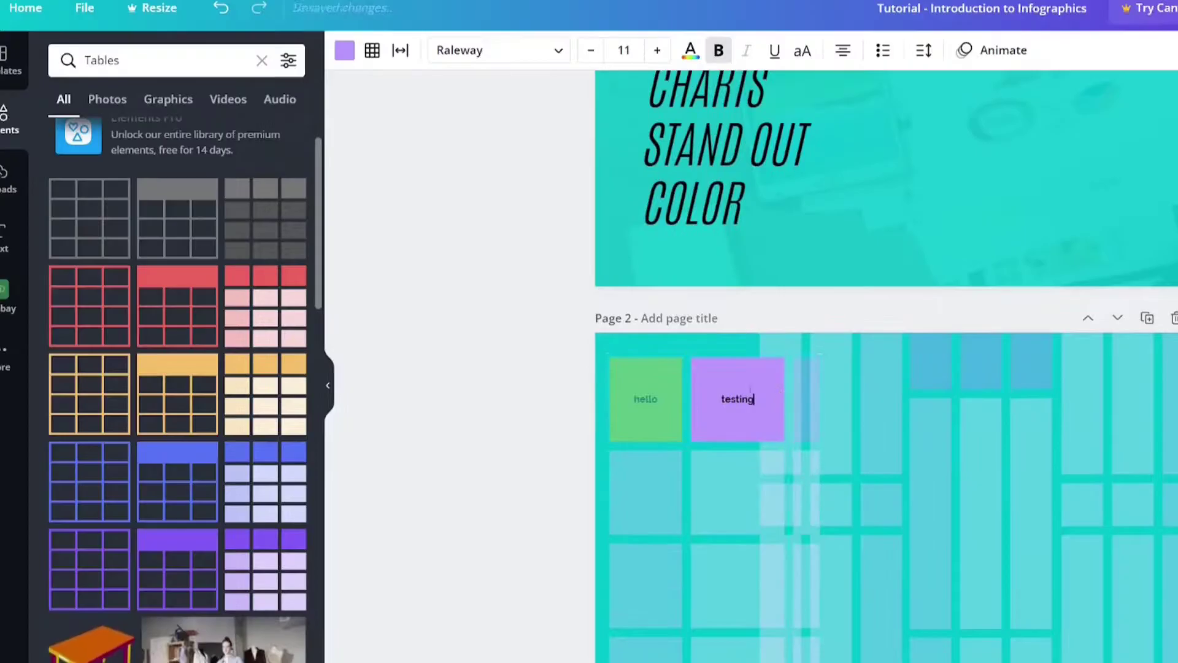
Set the "testing" header cell's font to Archivo Black and change its text to uppercase.
{"action": "left_click", "coordinate": [485, 50]}
{"action": "left_click", "coordinate": [136, 173]}
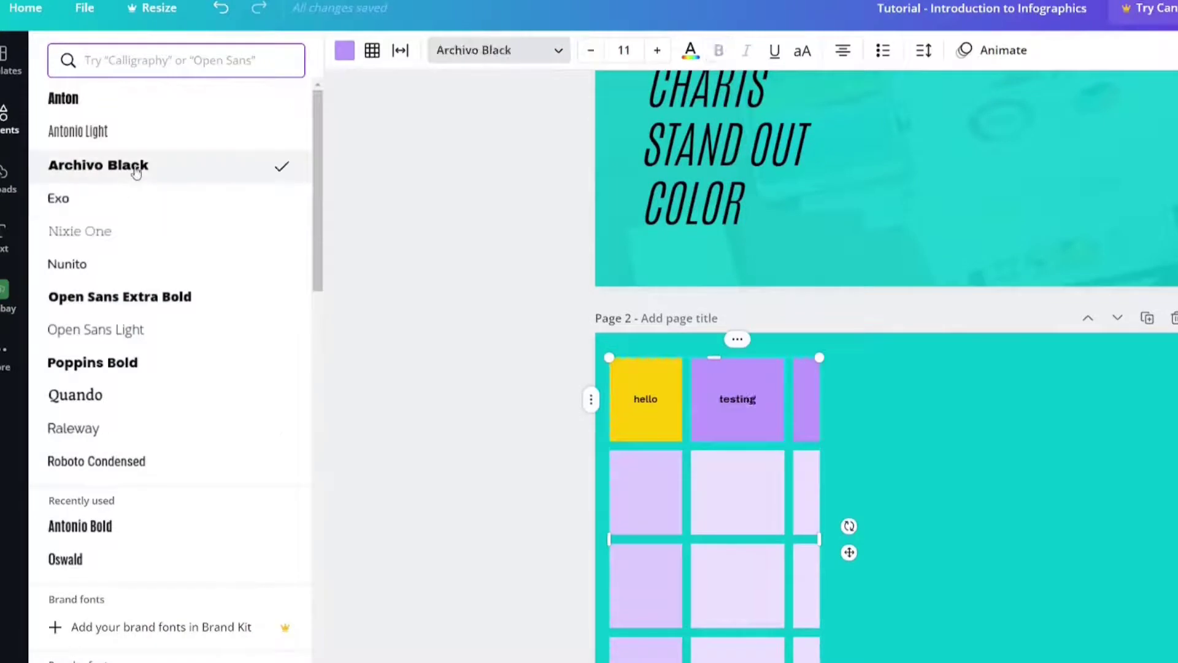
{"action": "left_click", "coordinate": [805, 52]}
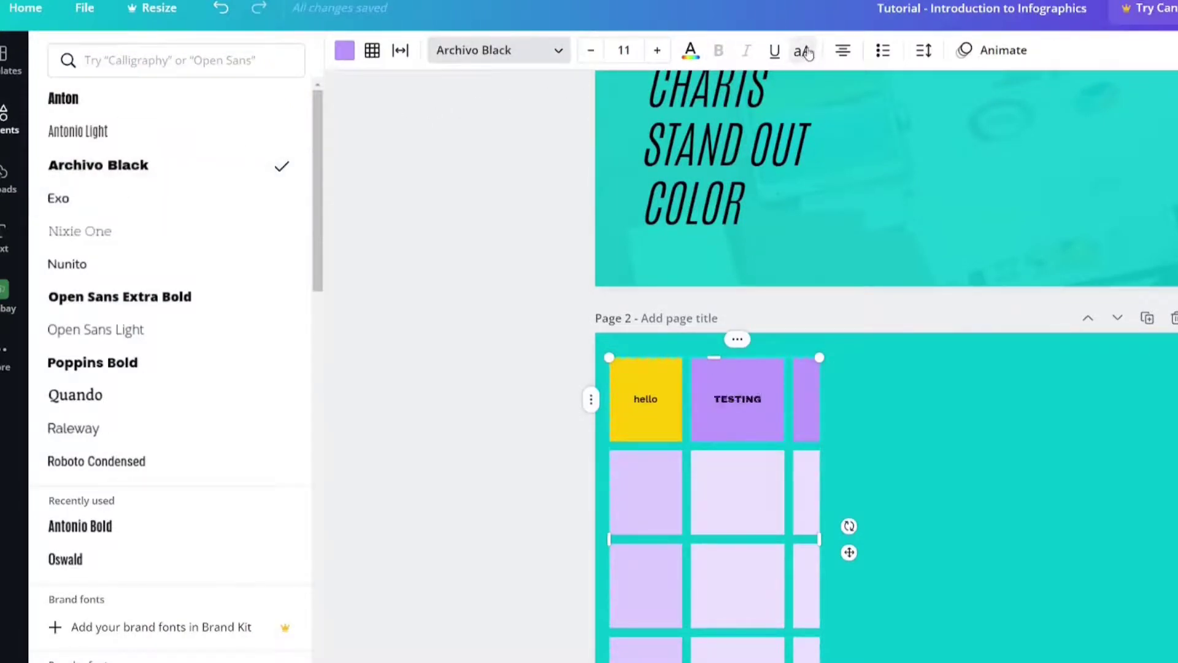
Enter "testing feature" in the first cell of the table's third row.
{"action": "left_click", "coordinate": [741, 507]}
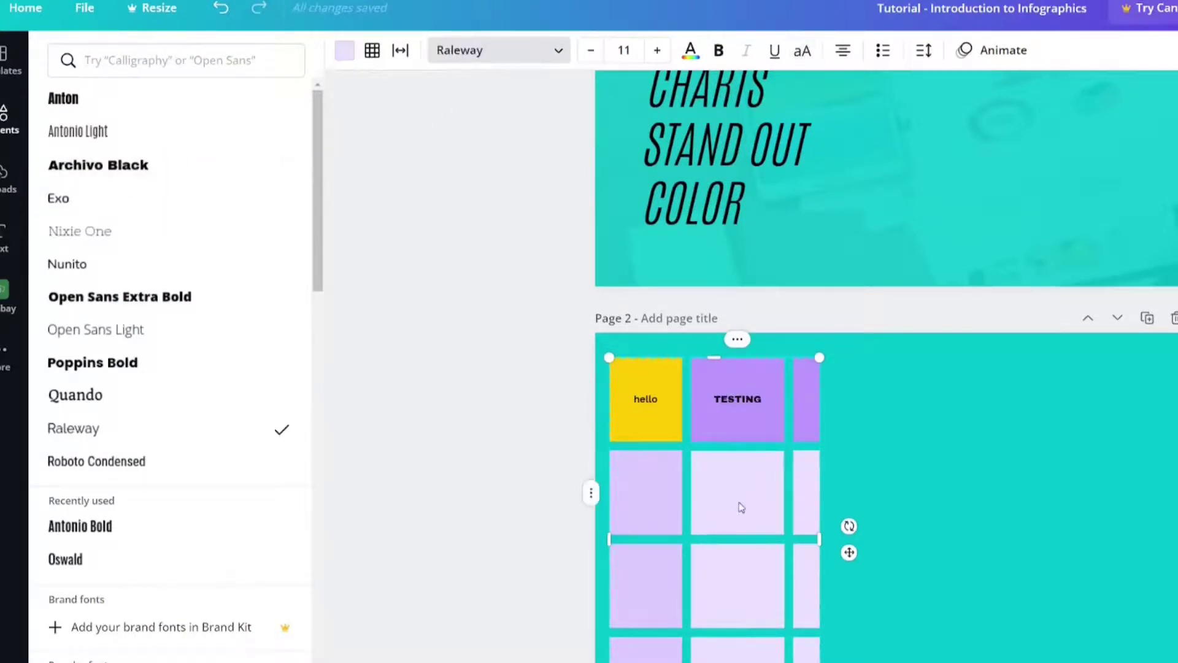
{"action": "left_click", "coordinate": [741, 506]}
{"action": "left_click", "coordinate": [638, 599]}
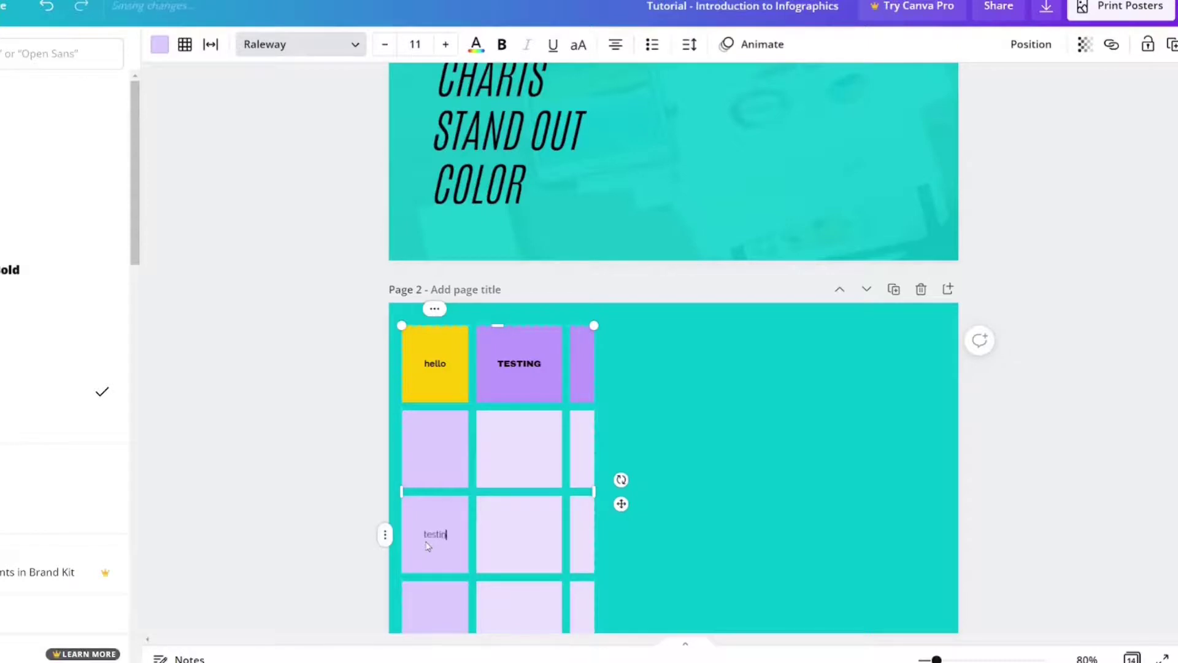
{"action": "type", "text": "testing feature"}
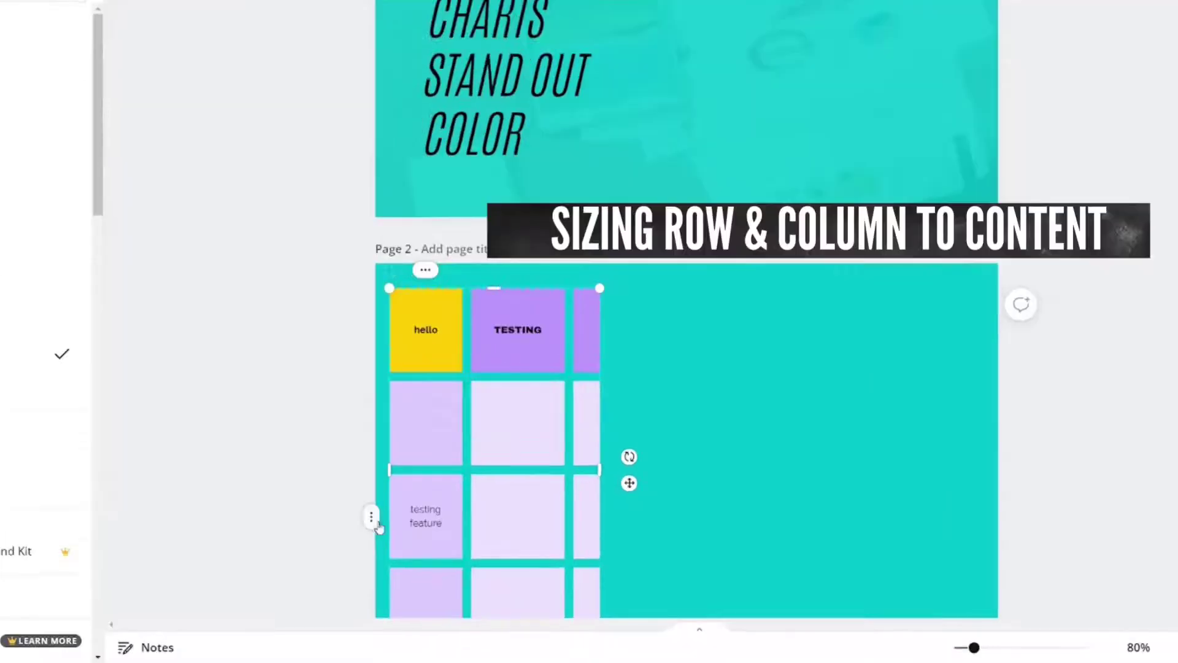
Size the "testing feature" row to its content and size the table's columns to their content.
{"action": "left_click", "coordinate": [385, 540]}
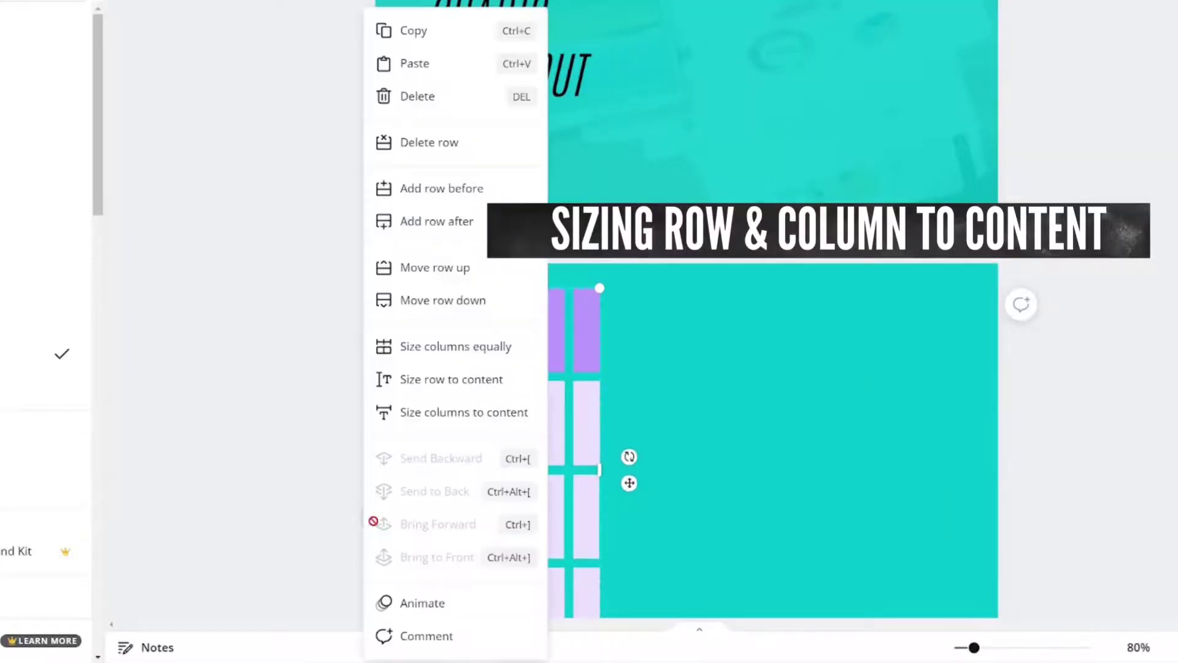
{"action": "left_click", "coordinate": [458, 380]}
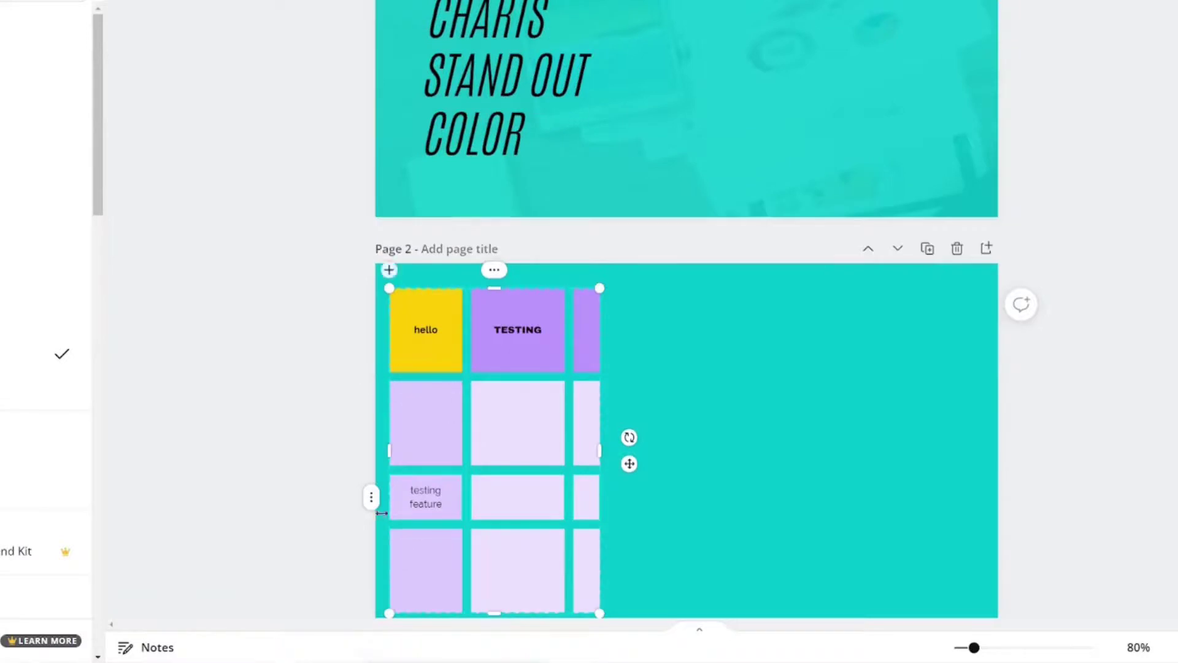
{"action": "left_click", "coordinate": [370, 423]}
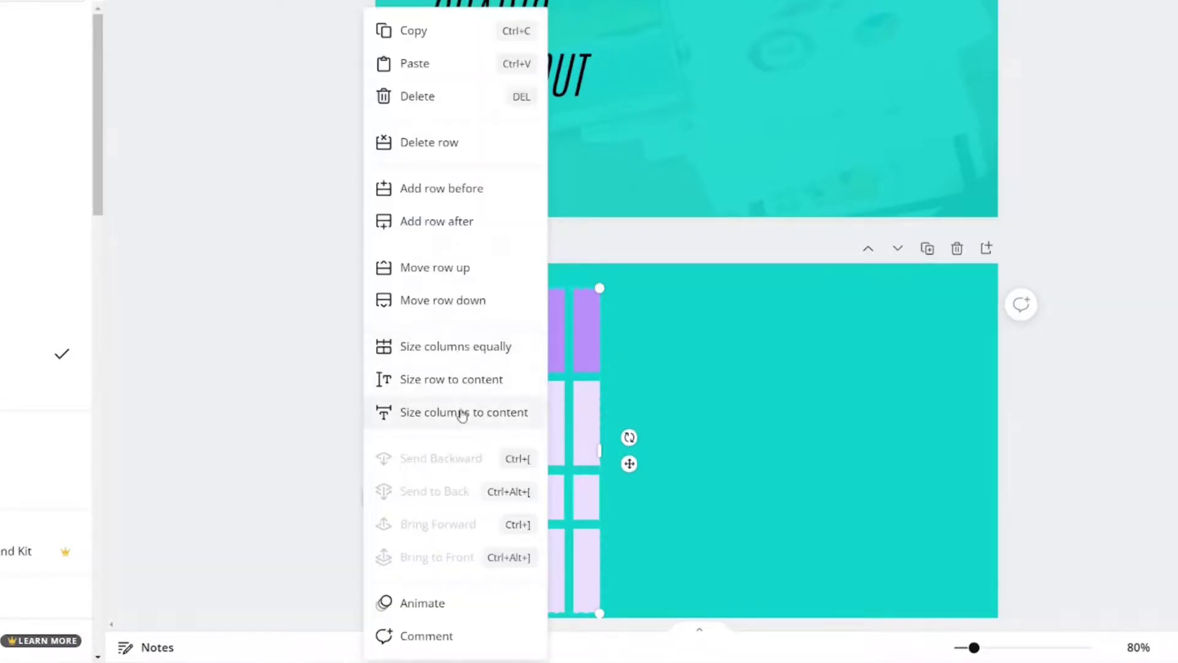
{"action": "left_click", "coordinate": [462, 412]}
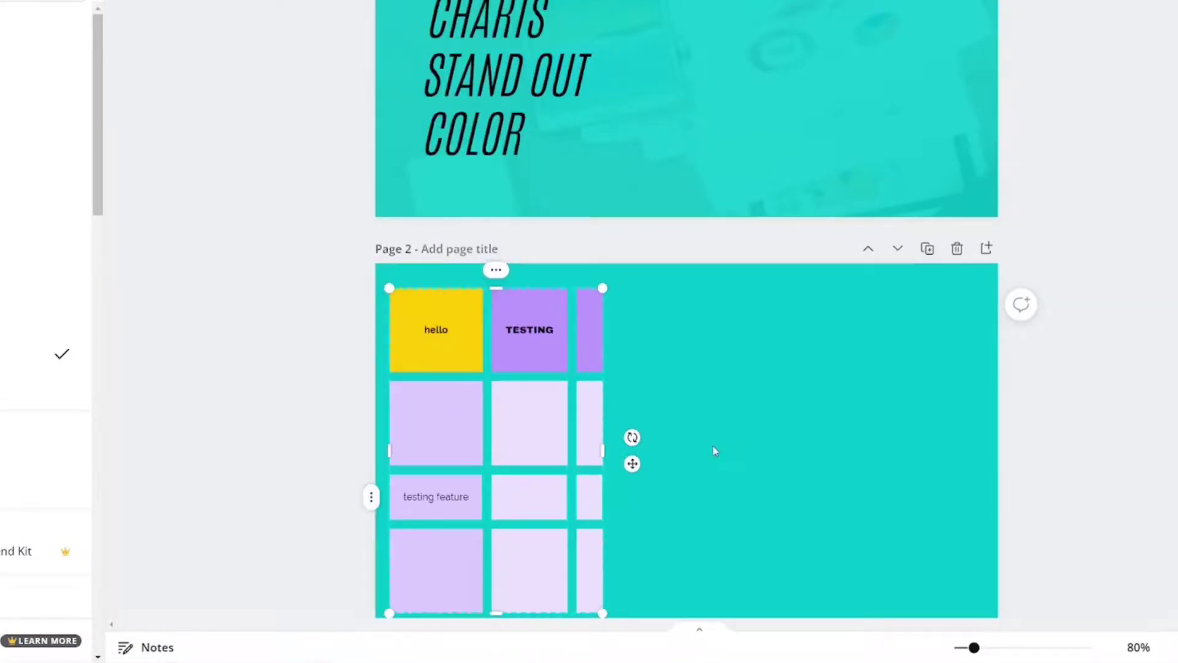
Enter "table feature on canva is beta" in the third header cell and set its font size to 25.
{"action": "double_click", "coordinate": [600, 354]}
{"action": "type", "text": "table feature o"}
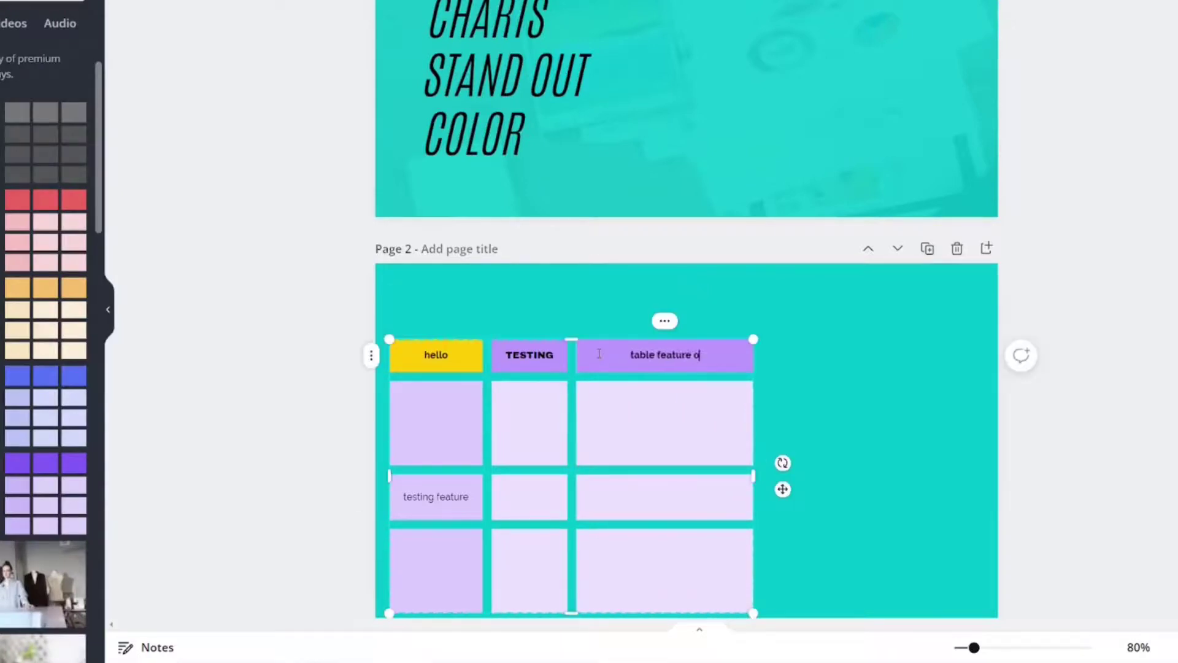
{"action": "type", "text": "n canva is beta"}
{"action": "double_click", "coordinate": [602, 354]}
{"action": "key", "text": "ctrl+a"}
{"action": "left_click", "coordinate": [445, 44]}
{"action": "left_click", "coordinate": [445, 44]}
{"action": "left_click", "coordinate": [759, 507]}
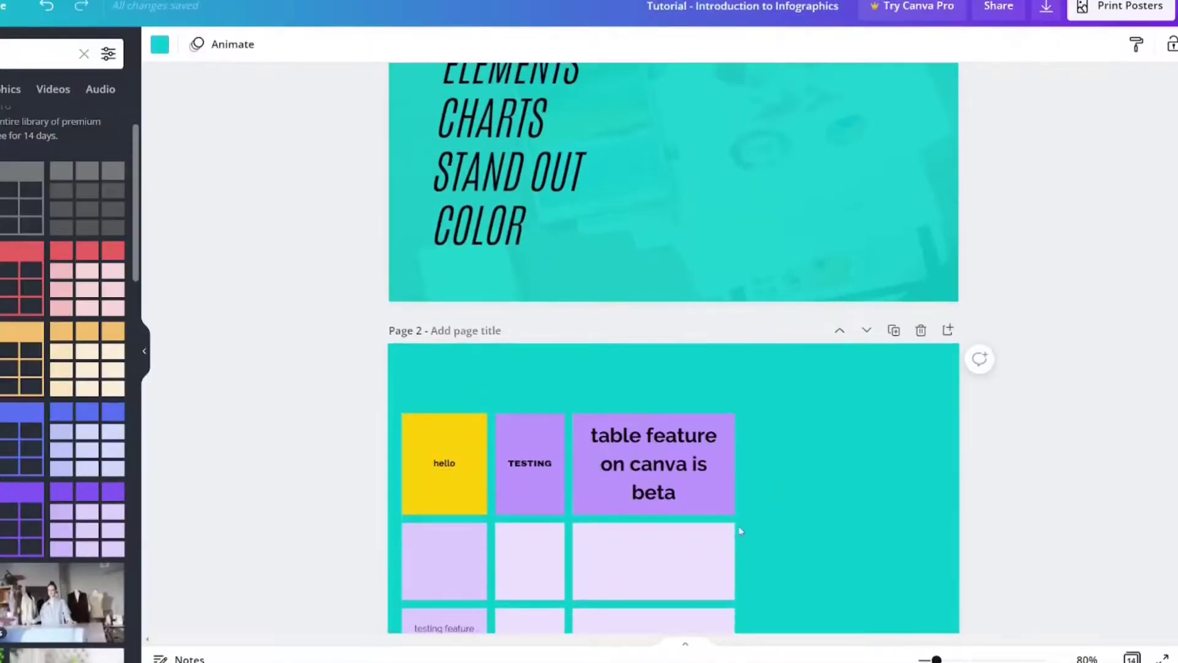
Widen the third column and size the header row and the third column to their content.
{"action": "left_click", "coordinate": [736, 531]}
{"action": "left_click_drag", "start_coordinate": [737, 531], "coordinate": [797, 526]}
{"action": "right_click", "coordinate": [733, 454]}
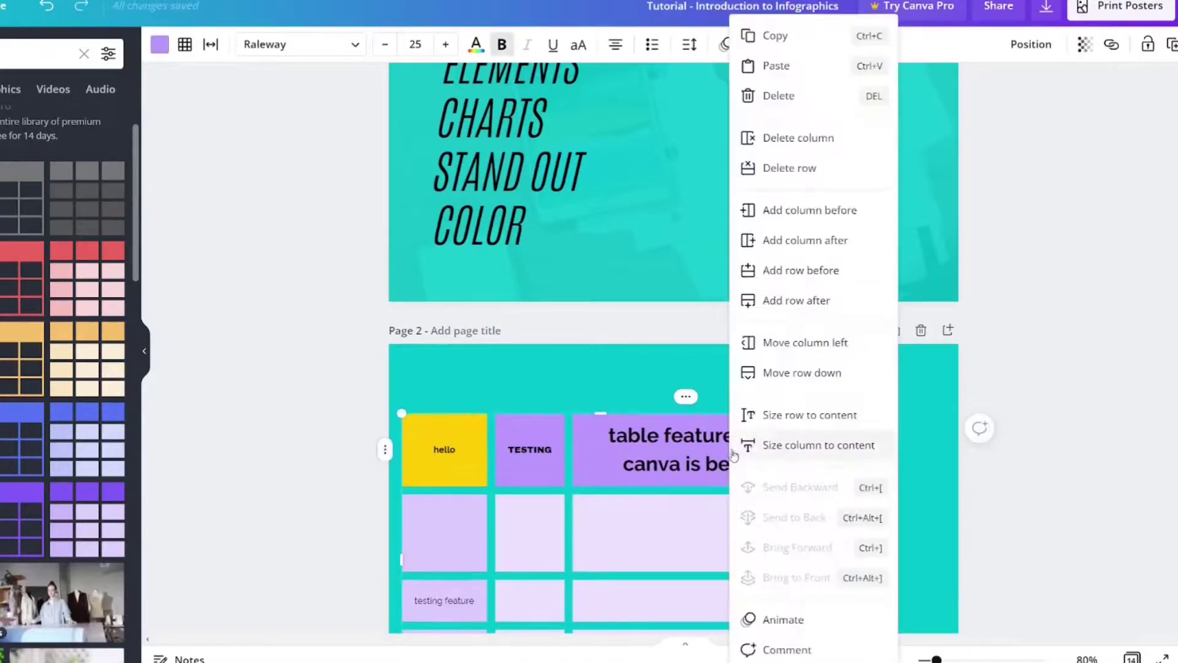
{"action": "left_click", "coordinate": [771, 415]}
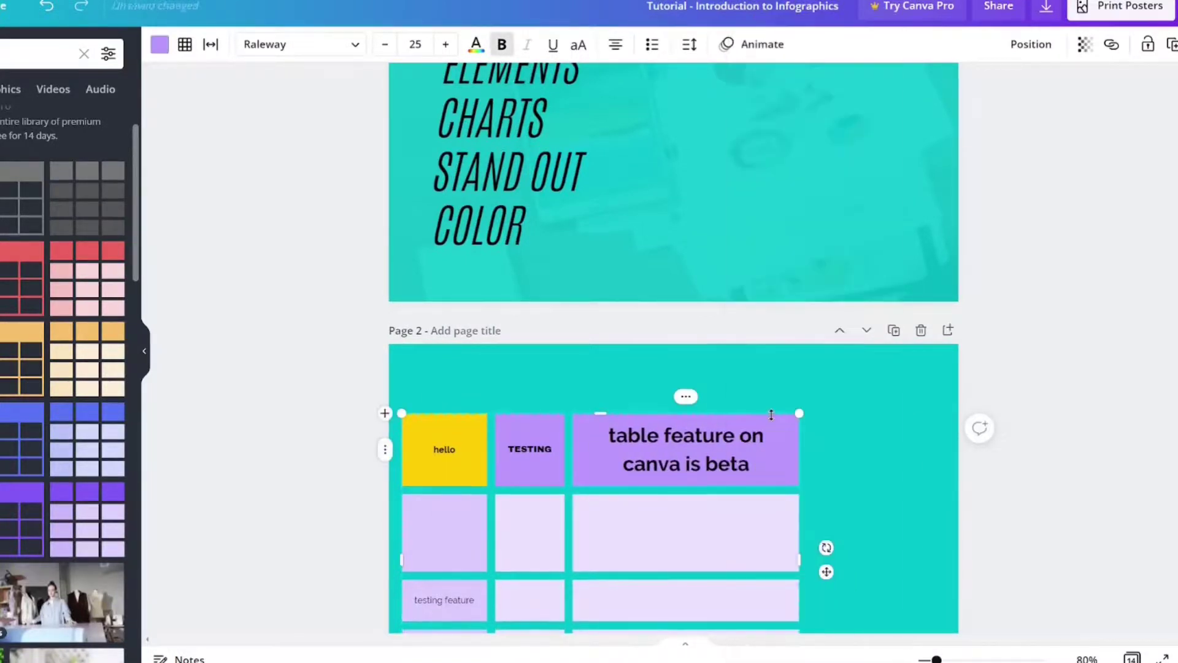
{"action": "right_click", "coordinate": [740, 456]}
{"action": "left_click", "coordinate": [771, 443]}
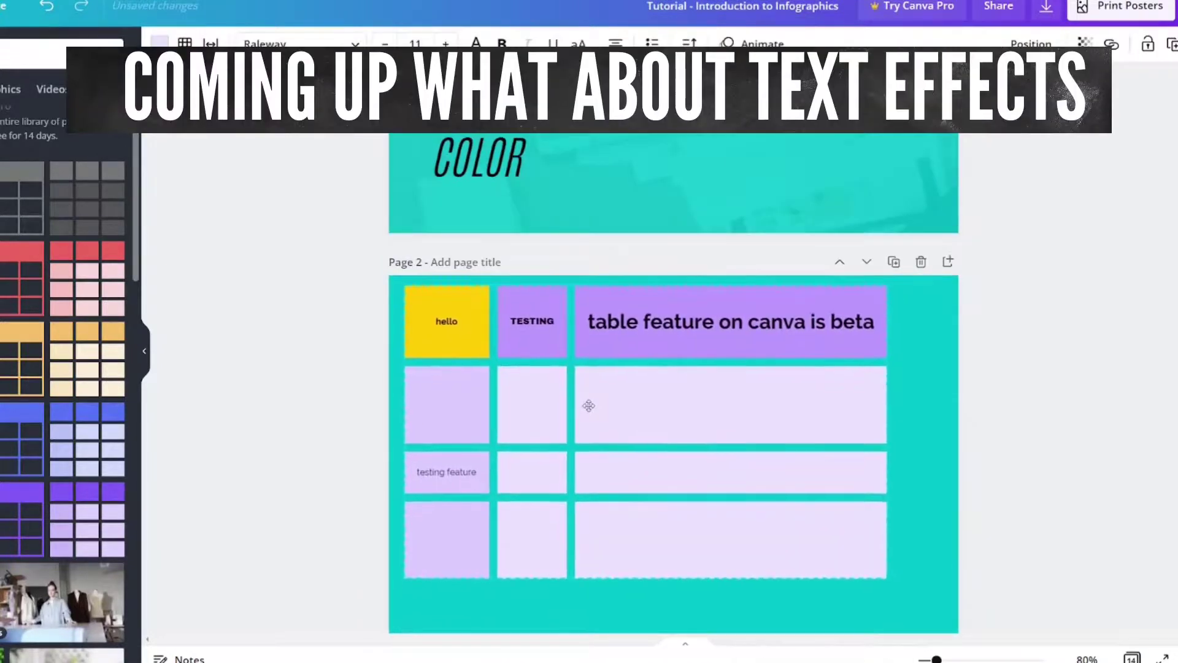
Resize the table's lower rows and reduce the table to two columns and three rows.
{"action": "left_click", "coordinate": [587, 404]}
{"action": "left_click_drag", "start_coordinate": [660, 576], "coordinate": [641, 500]}
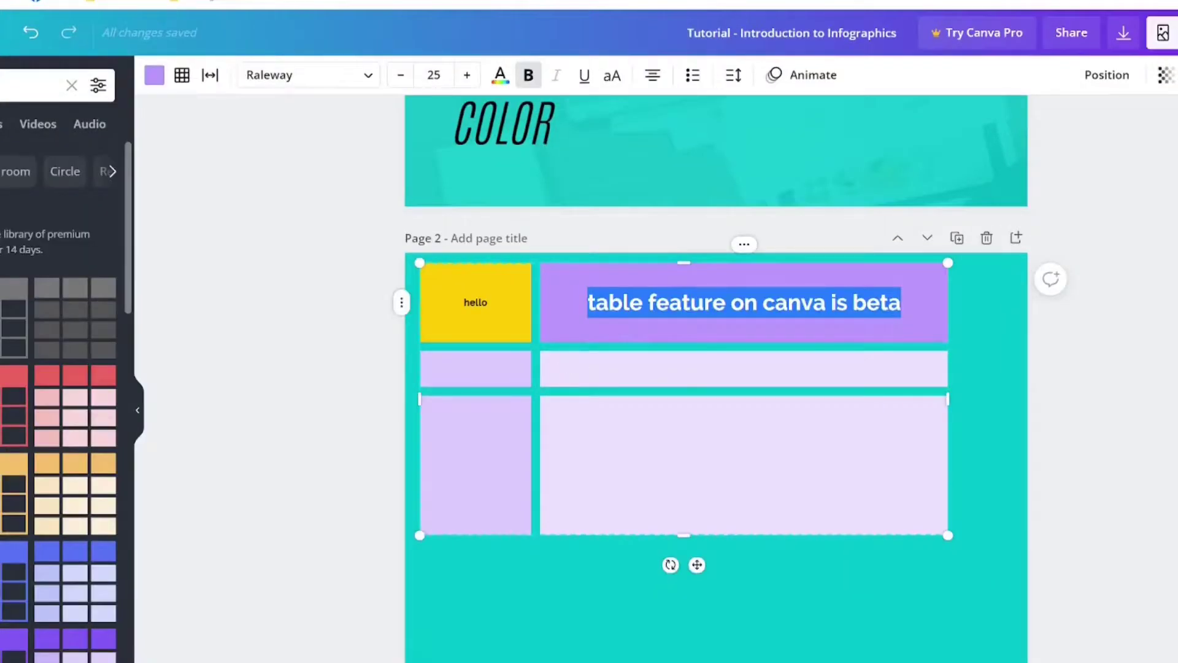
{"action": "left_click", "coordinate": [610, 600]}
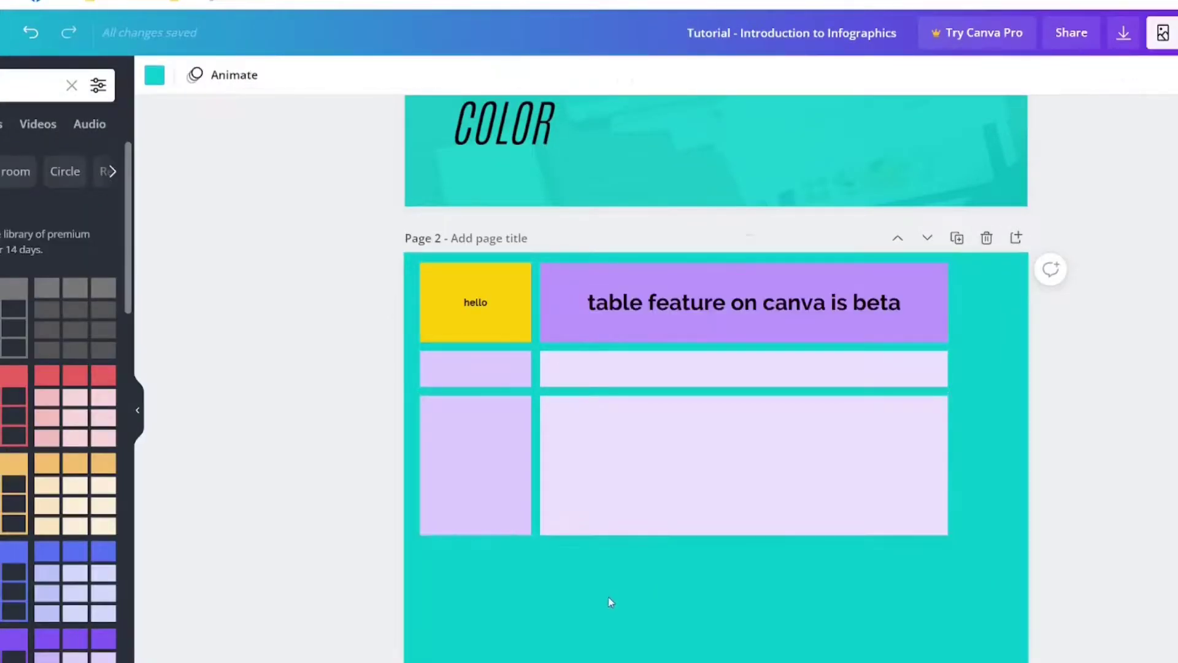
Add a heading text below the table and apply the Shadow text effect to it.
{"action": "scroll", "coordinate": [612, 603], "scroll_direction": "down", "scroll_amount": 2}
{"action": "scroll", "coordinate": [613, 603], "scroll_direction": "down", "scroll_amount": 2}
{"action": "scroll", "coordinate": [663, 542], "scroll_direction": "up", "scroll_amount": 5}
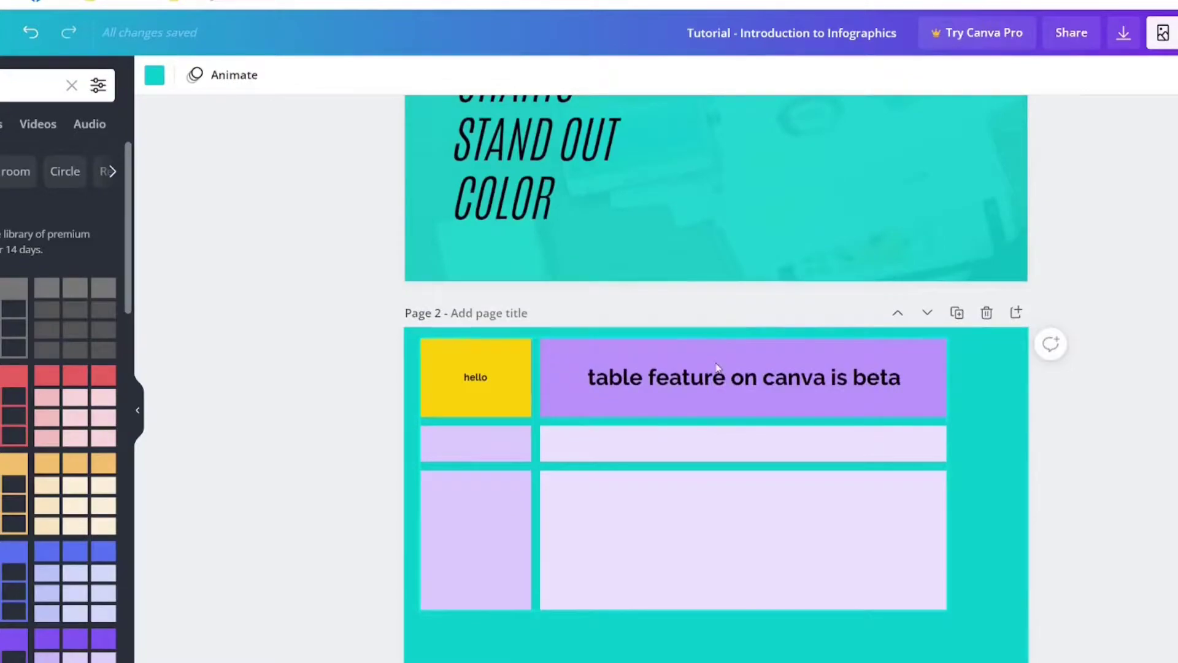
{"action": "left_click", "coordinate": [718, 367]}
{"action": "key", "text": "Escape"}
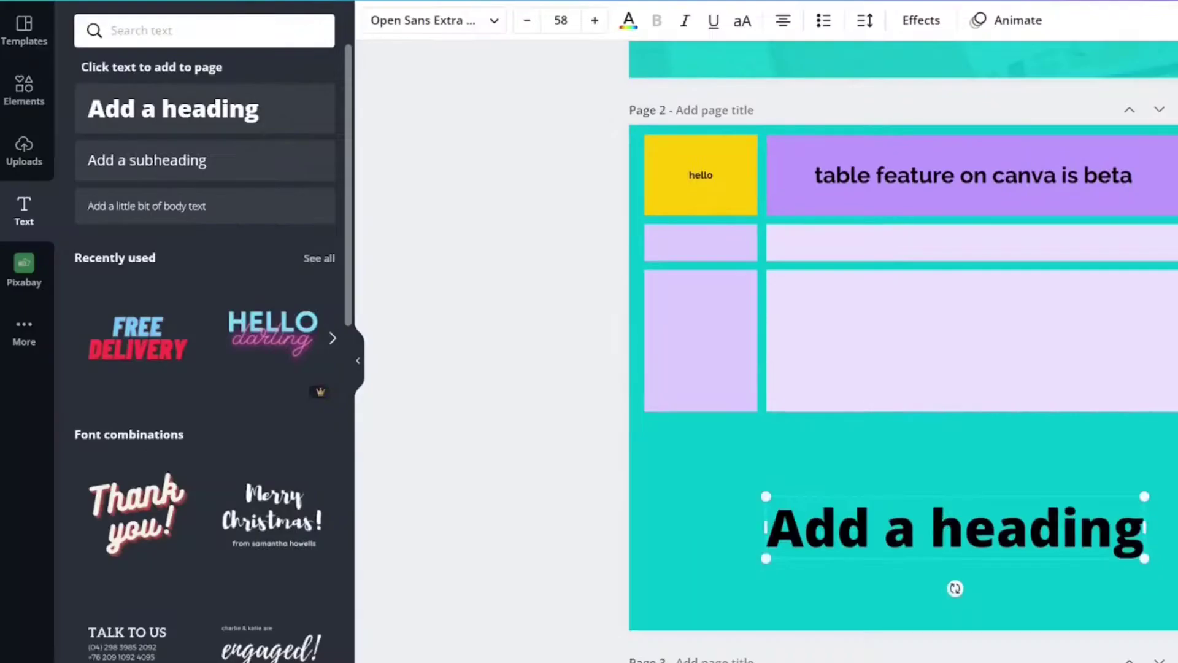
{"action": "left_click", "coordinate": [927, 22]}
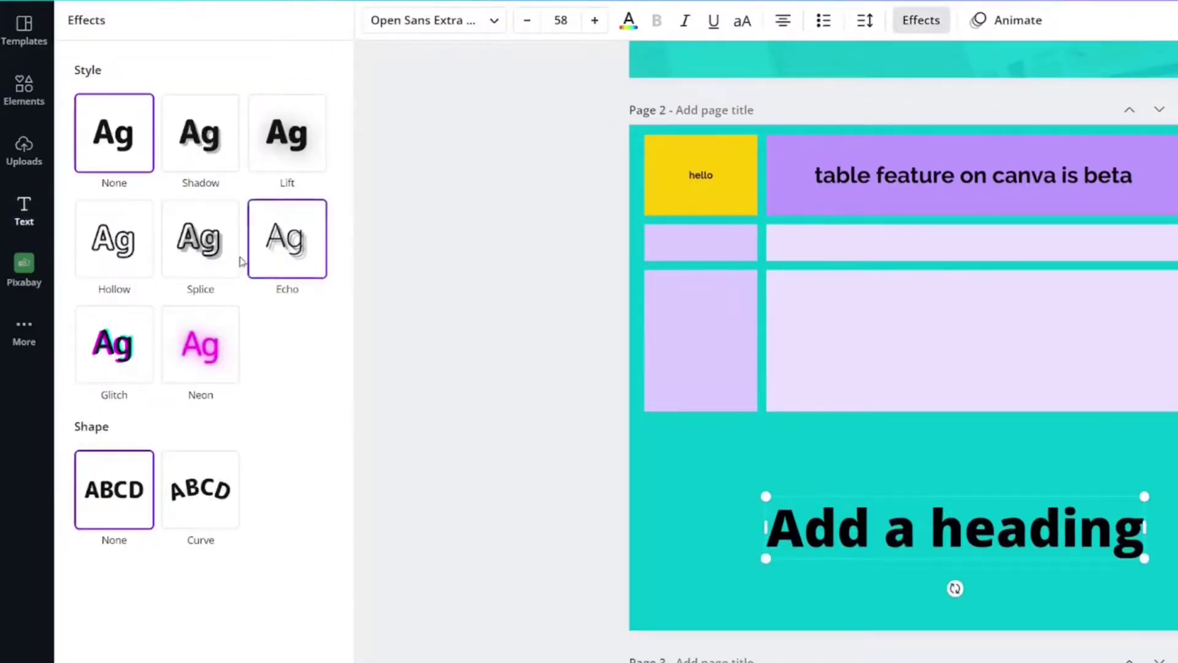
{"action": "left_click", "coordinate": [200, 132]}
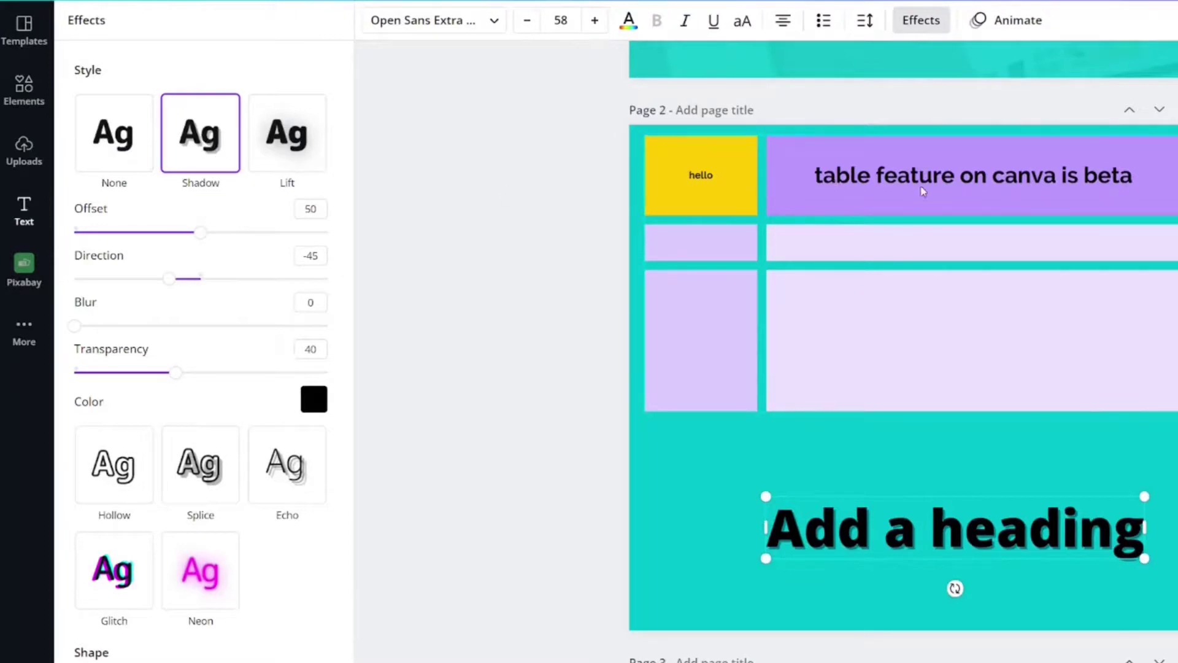
Apply the Tumble animation to the table and switch it to Rise.
{"action": "left_click", "coordinate": [885, 162]}
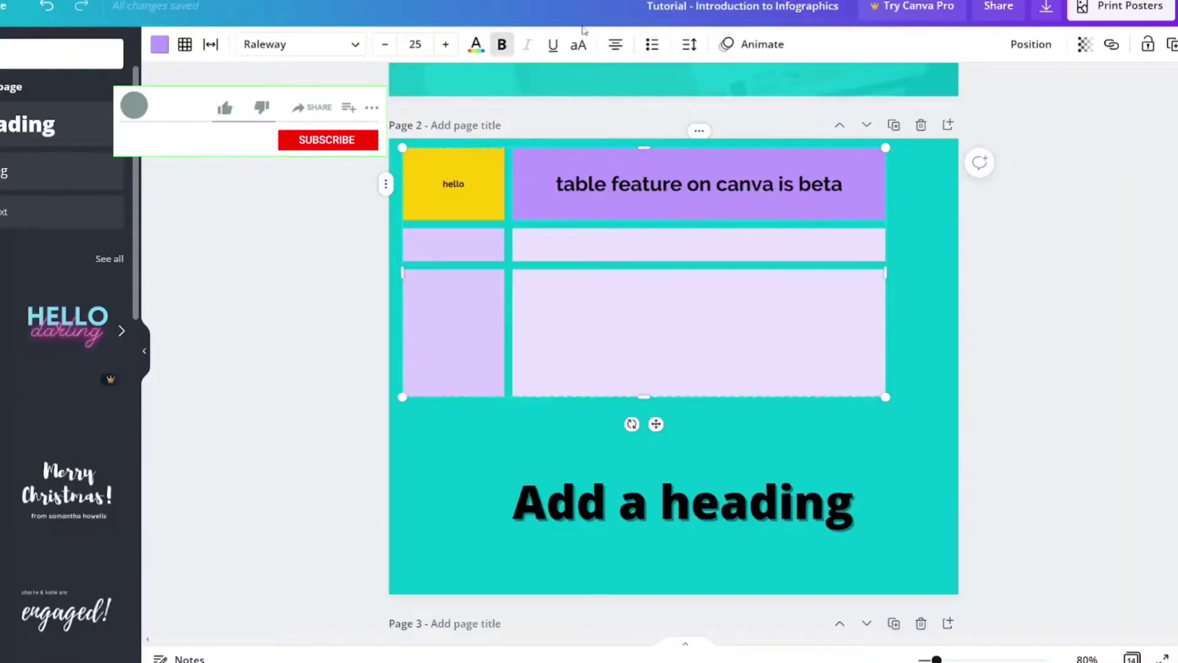
{"action": "left_click", "coordinate": [754, 44]}
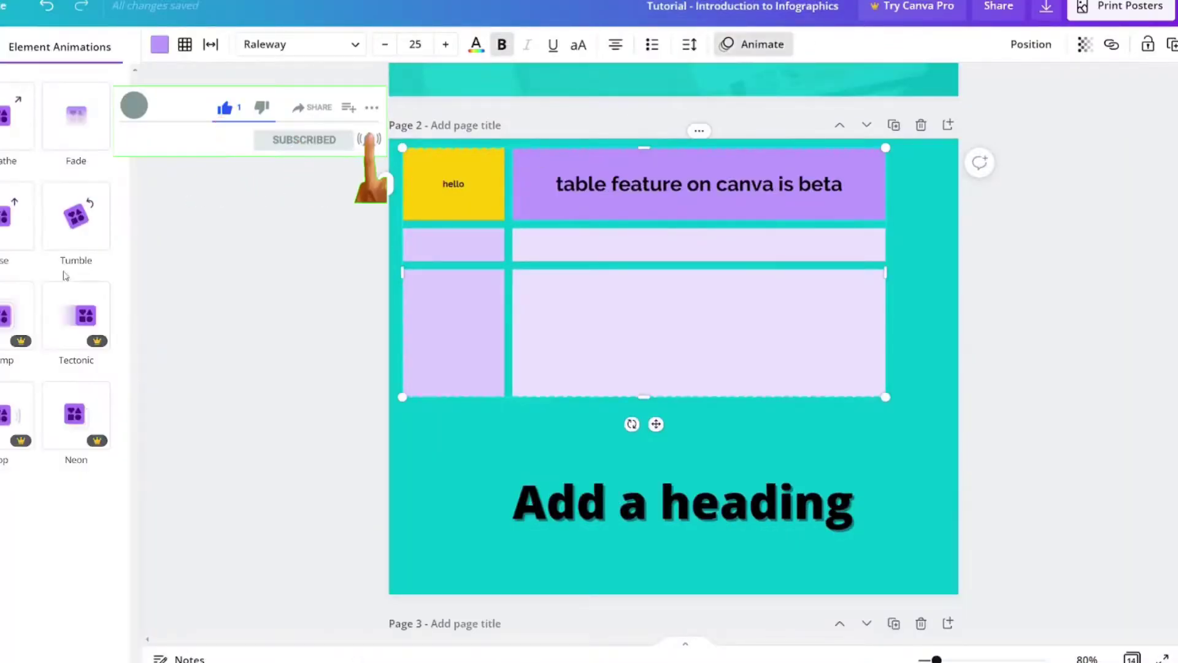
{"action": "left_click", "coordinate": [88, 239]}
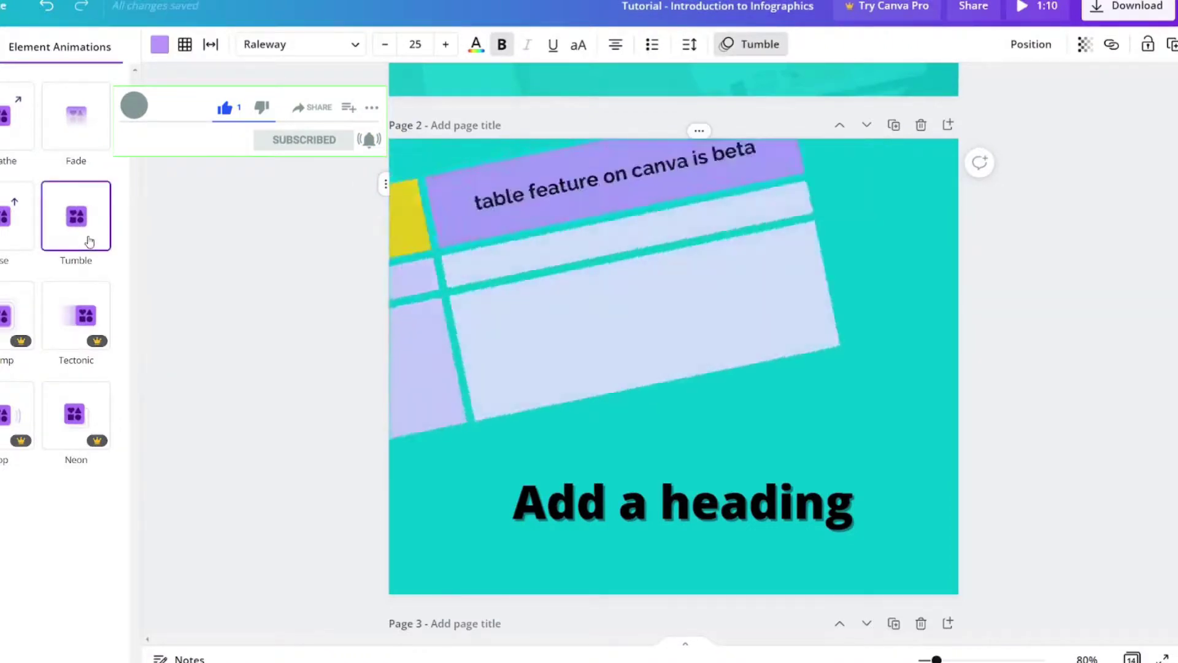
{"action": "left_click", "coordinate": [12, 239]}
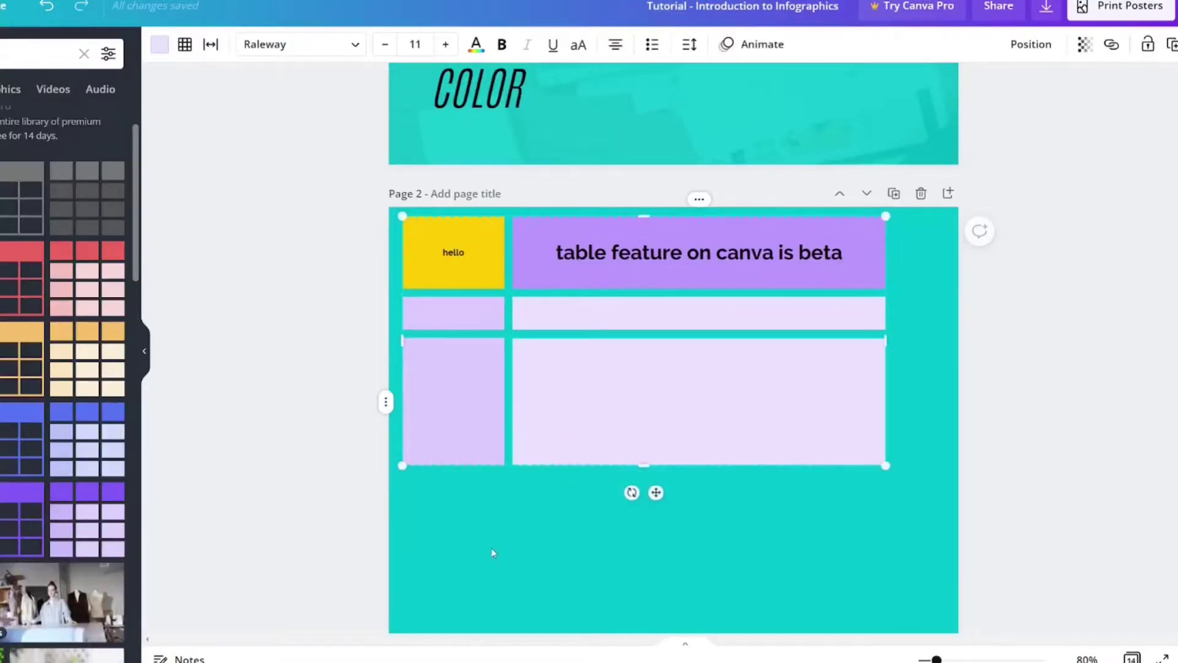
{"action": "left_click", "coordinate": [470, 561]}
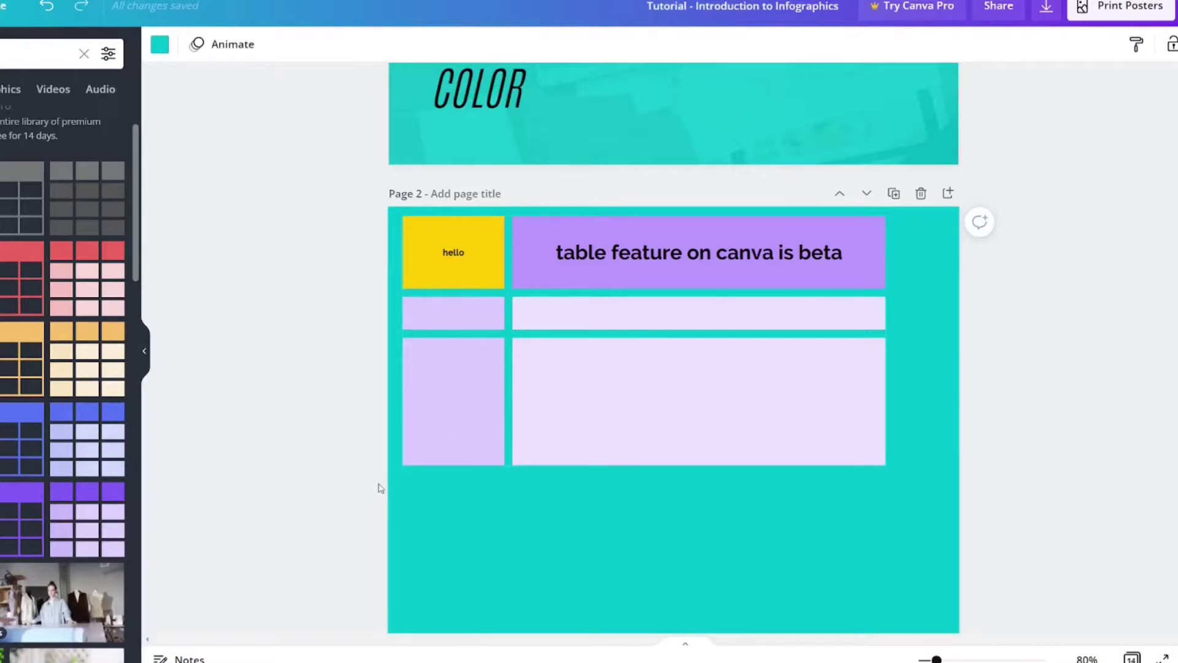
{"action": "left_click", "coordinate": [481, 432]}
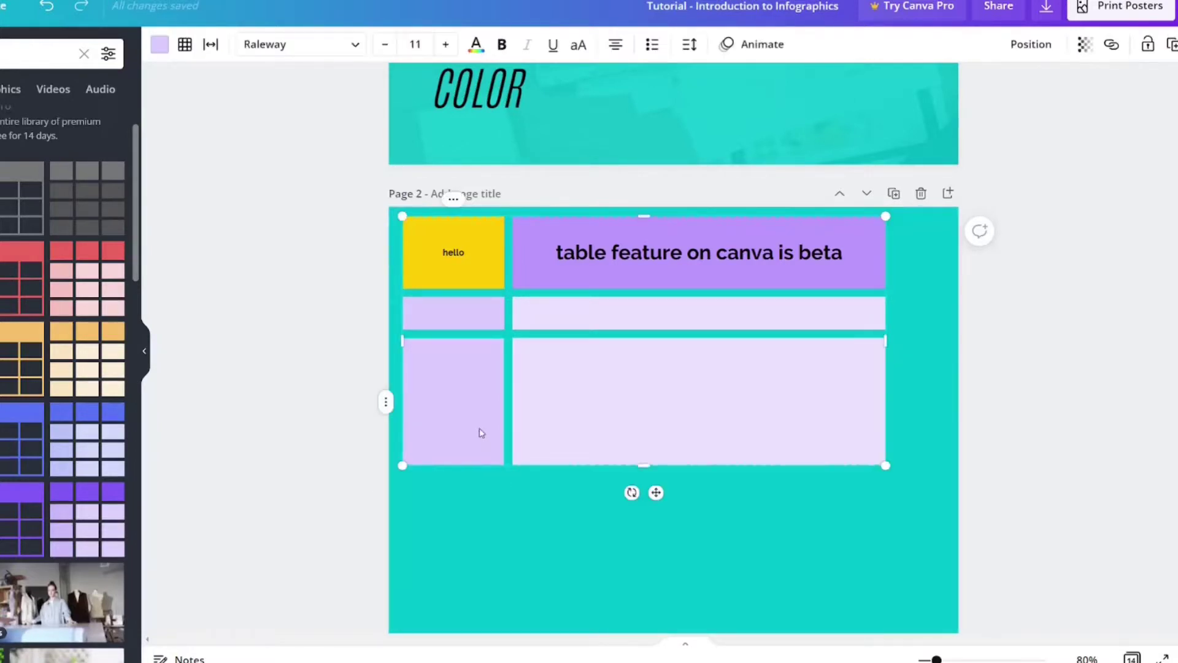
{"action": "left_click", "coordinate": [386, 403]}
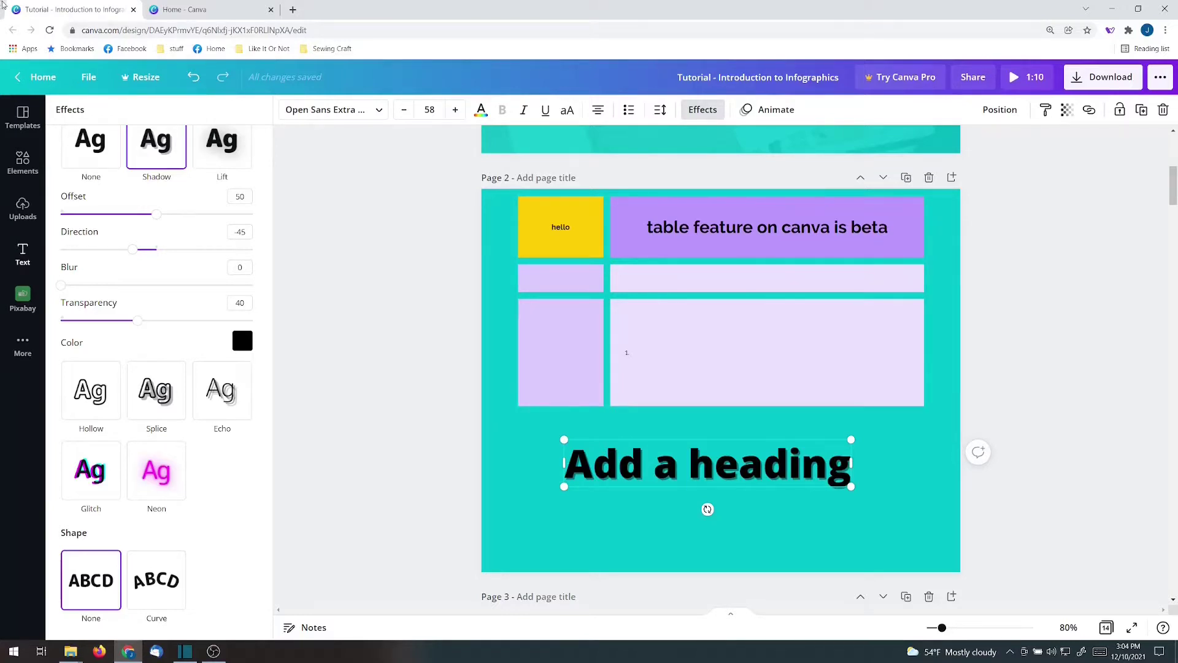
Clear the element search and browse the full collection of table designs in the elements library.
{"action": "left_click", "coordinate": [24, 161]}
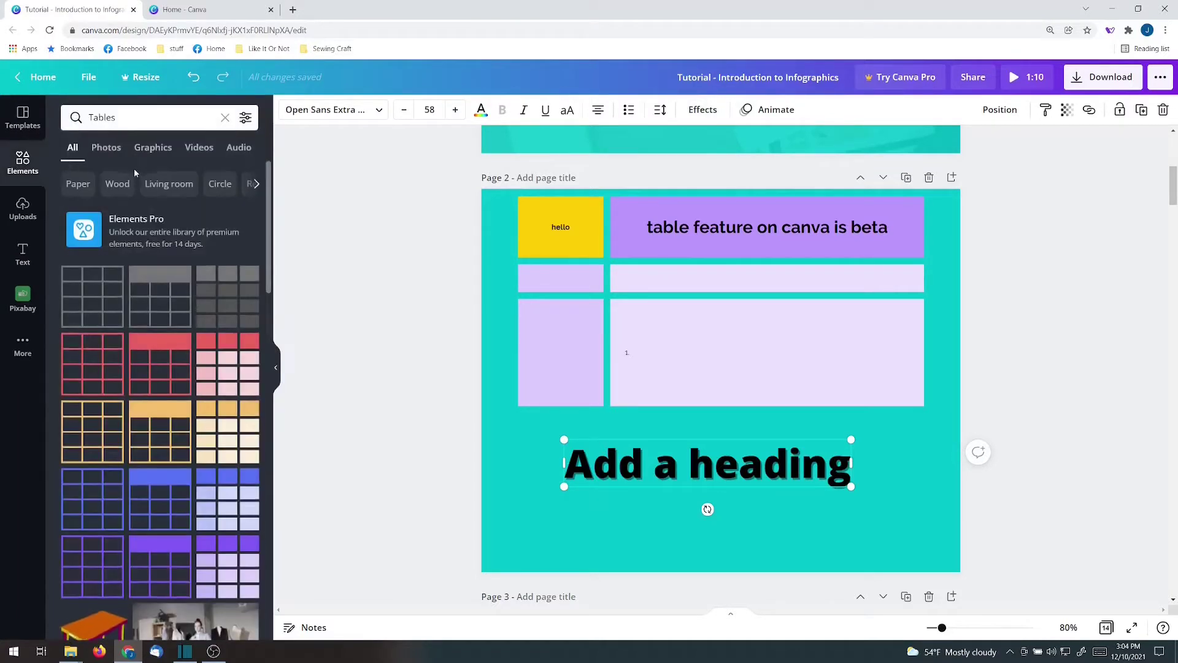
{"action": "left_click", "coordinate": [224, 119]}
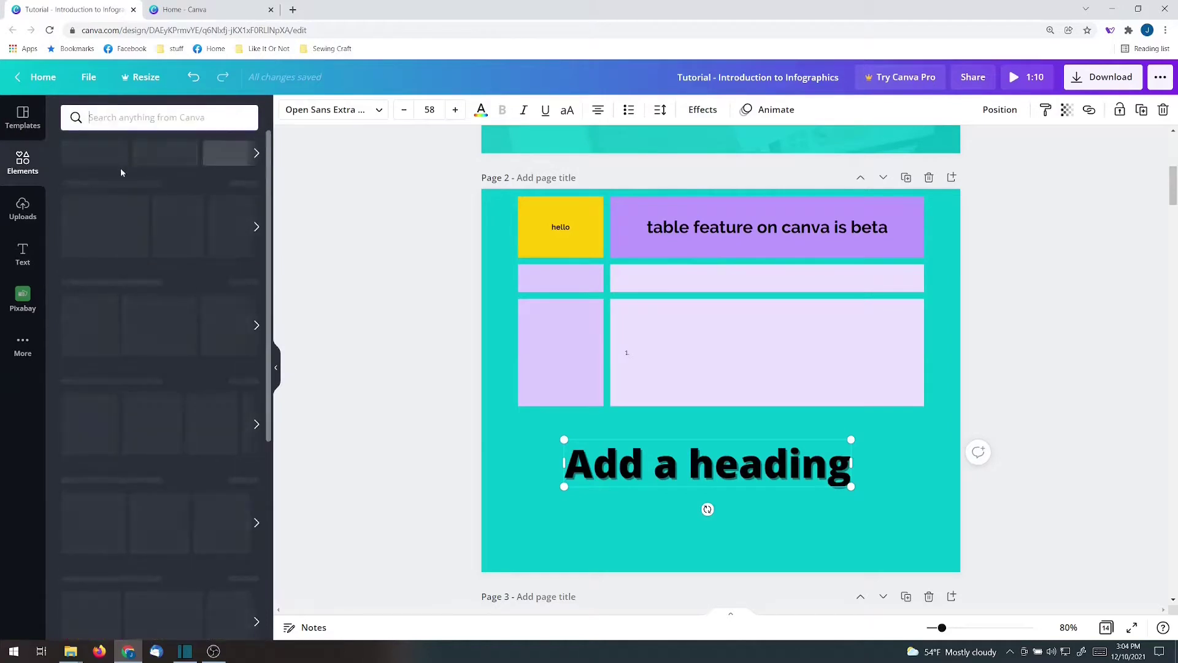
{"action": "scroll", "coordinate": [101, 307], "scroll_direction": "down", "scroll_amount": 4}
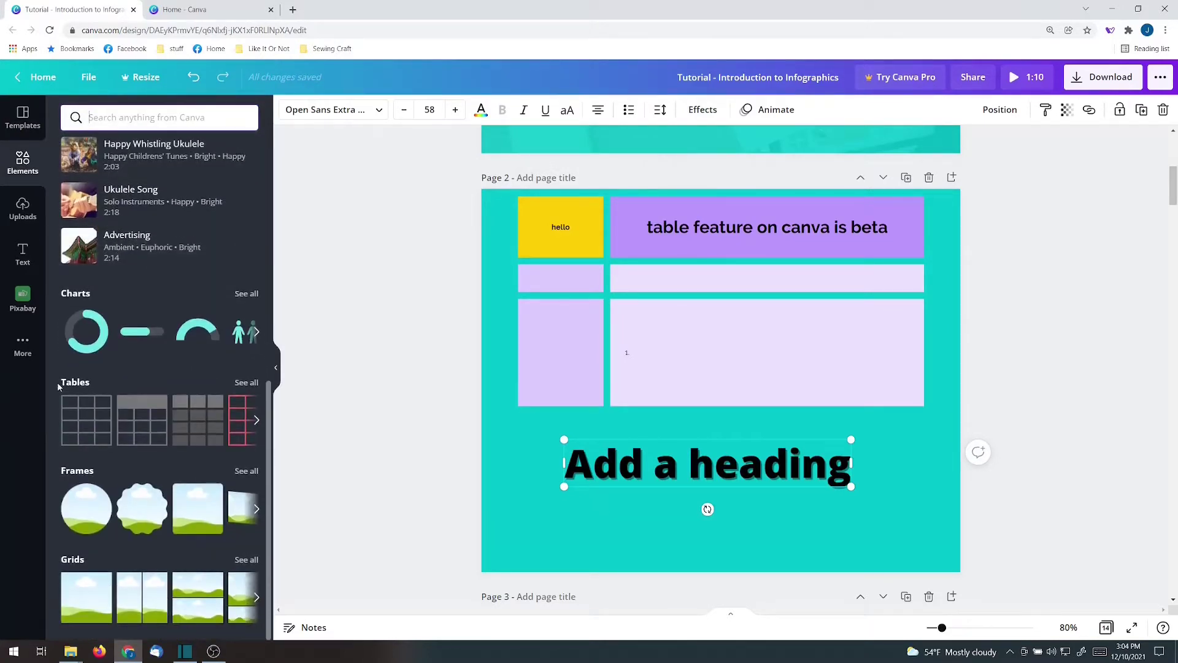
{"action": "left_click", "coordinate": [243, 383]}
{"action": "scroll", "coordinate": [158, 334], "scroll_direction": "down", "scroll_amount": 2}
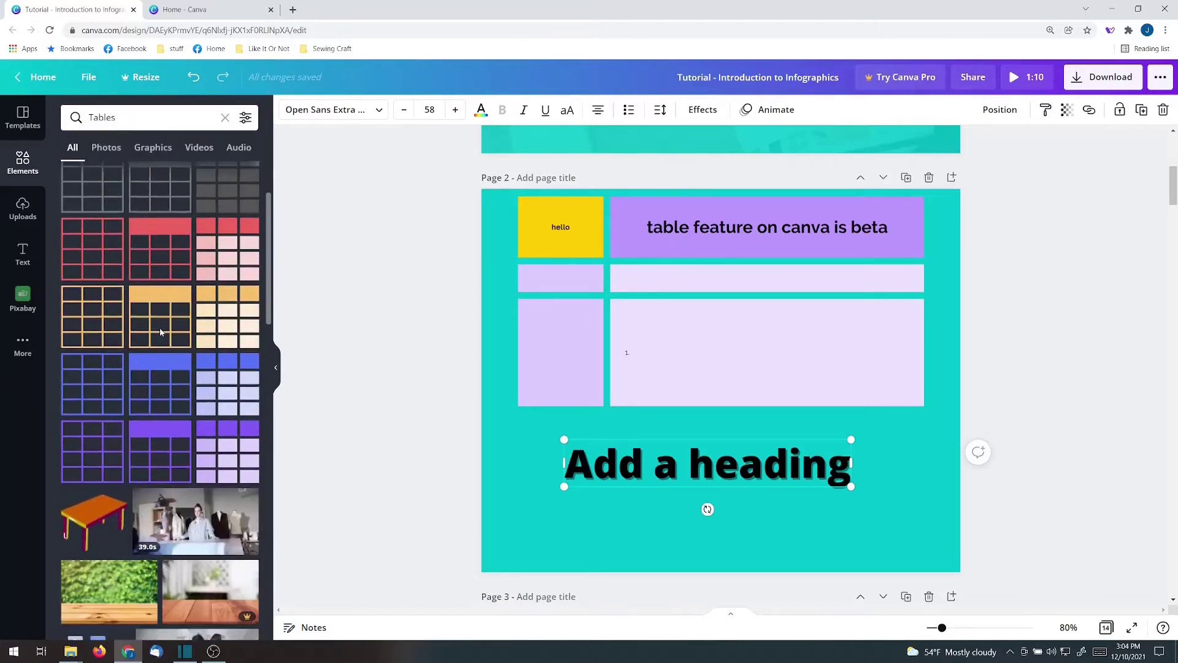
{"action": "scroll", "coordinate": [159, 329], "scroll_direction": "up", "scroll_amount": 2}
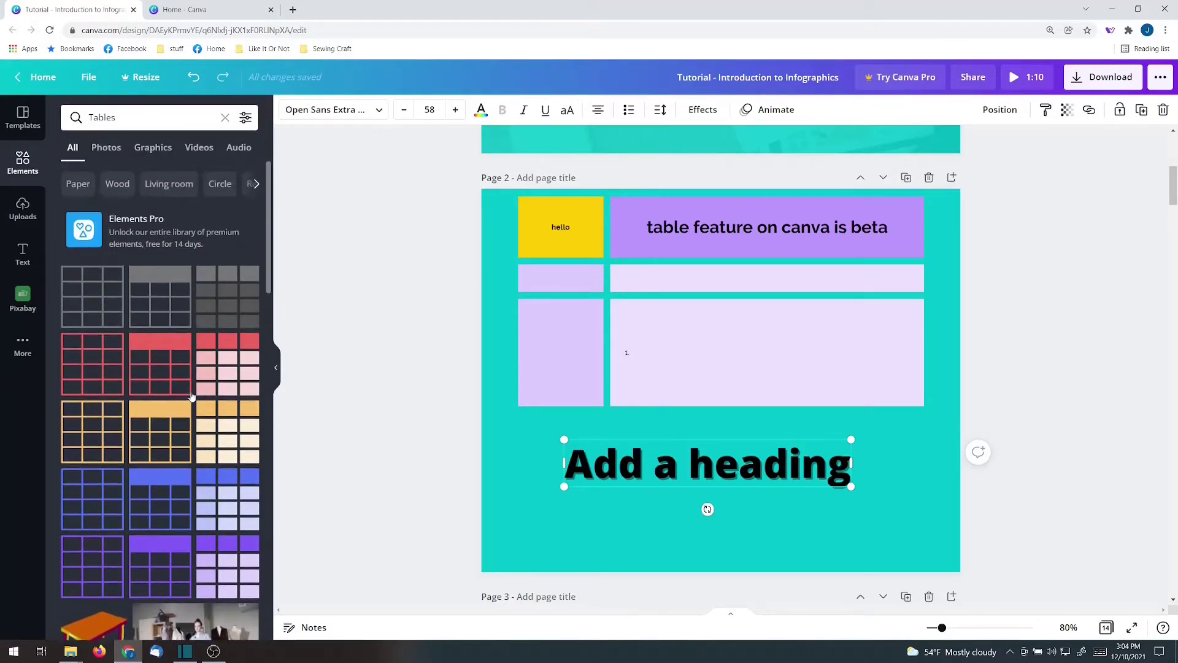